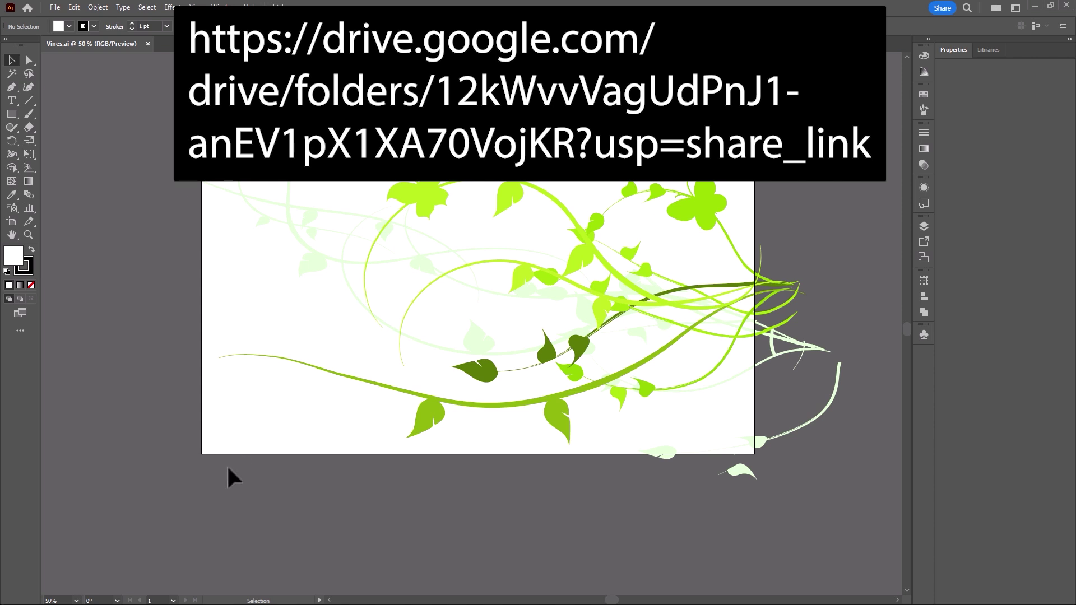
# - Select the long lower vine path with its two leaves in the Vines.ai artwork
pyautogui.click(418, 425)
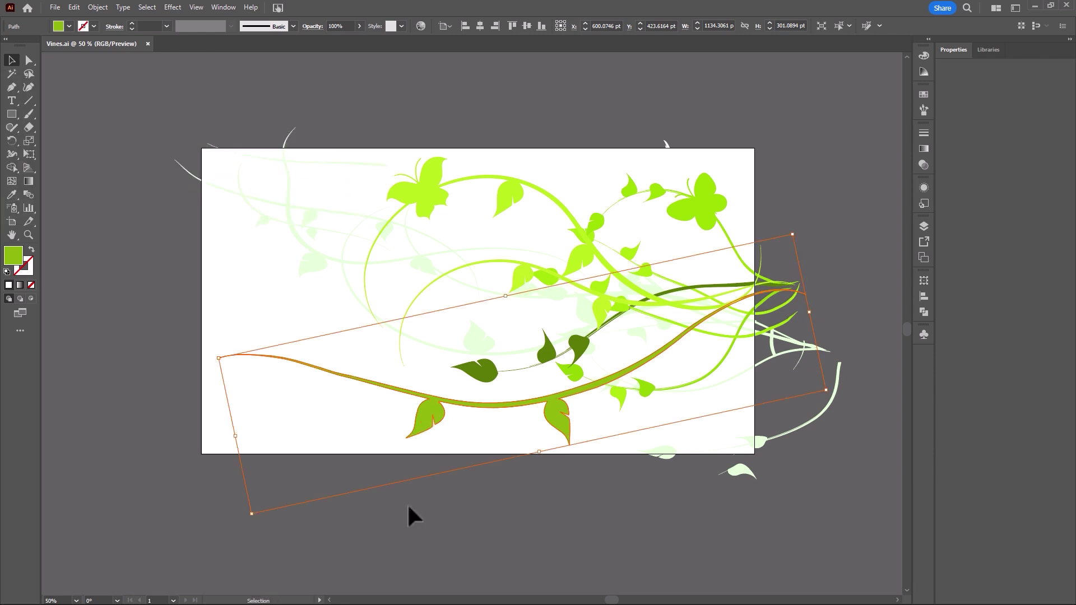
pyautogui.hotkey('alt', 'Tab')
# - Import Vines.ai from Illustrator Files as merged footage and create a 30-second Vines composition from it
pyautogui.doubleClick(119, 212)
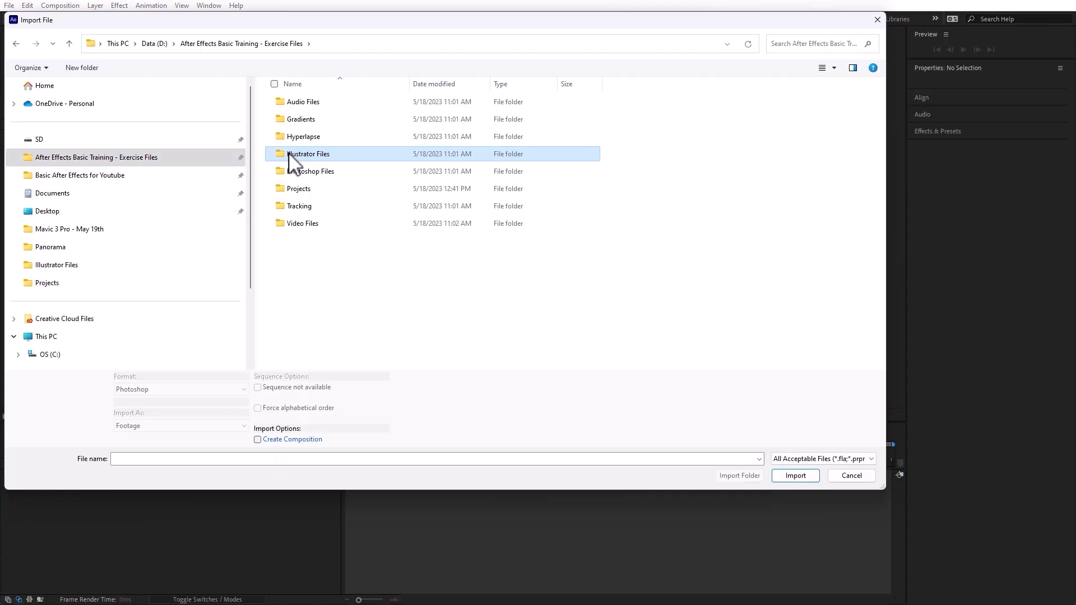
pyautogui.doubleClick(288, 153)
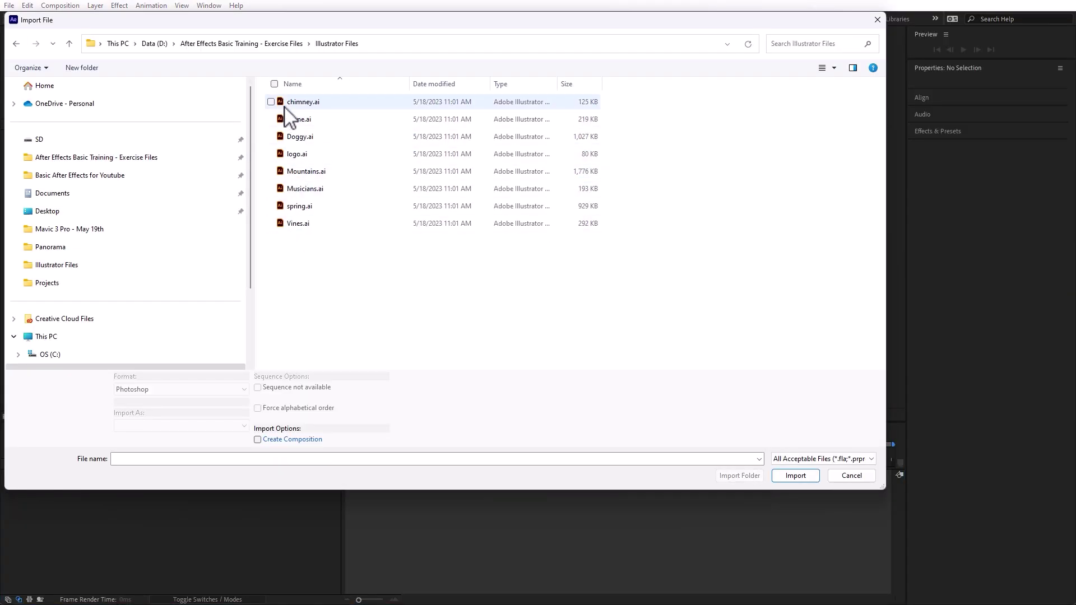
pyautogui.doubleClick(284, 225)
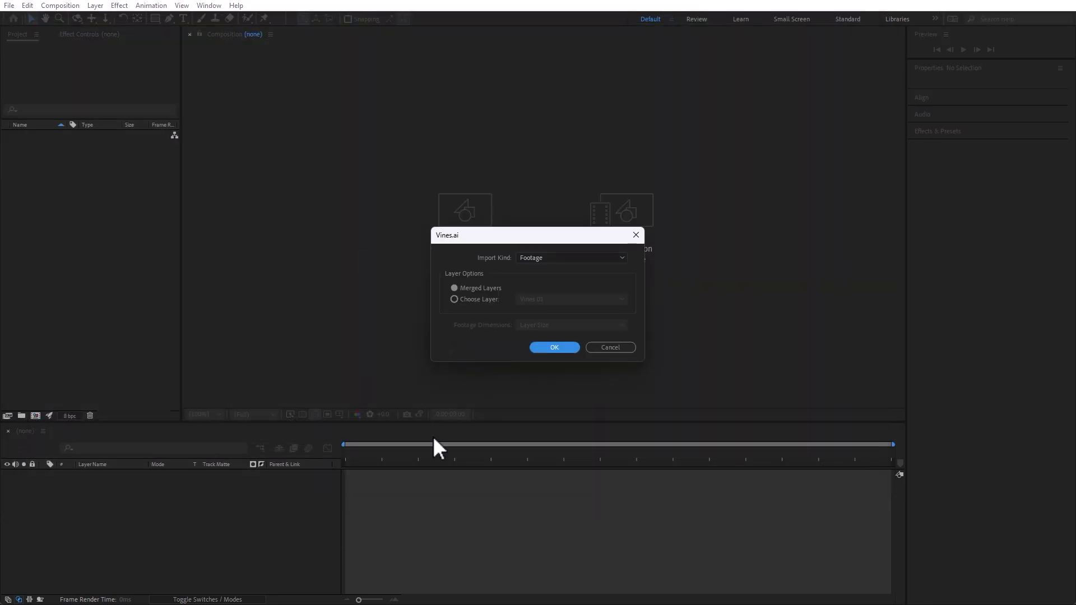
pyautogui.click(562, 348)
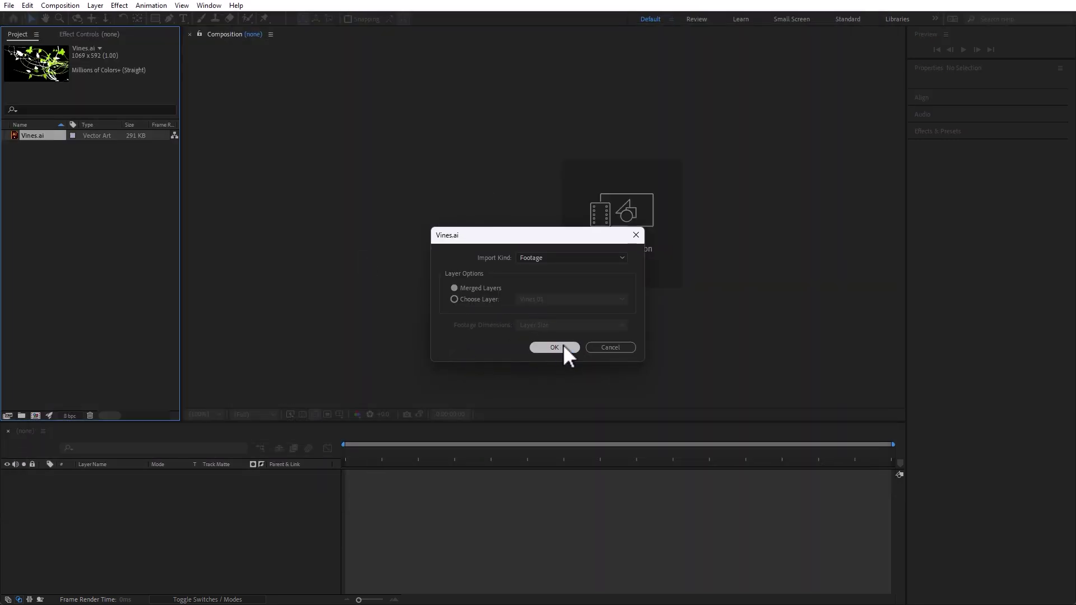
pyautogui.rightClick(14, 136)
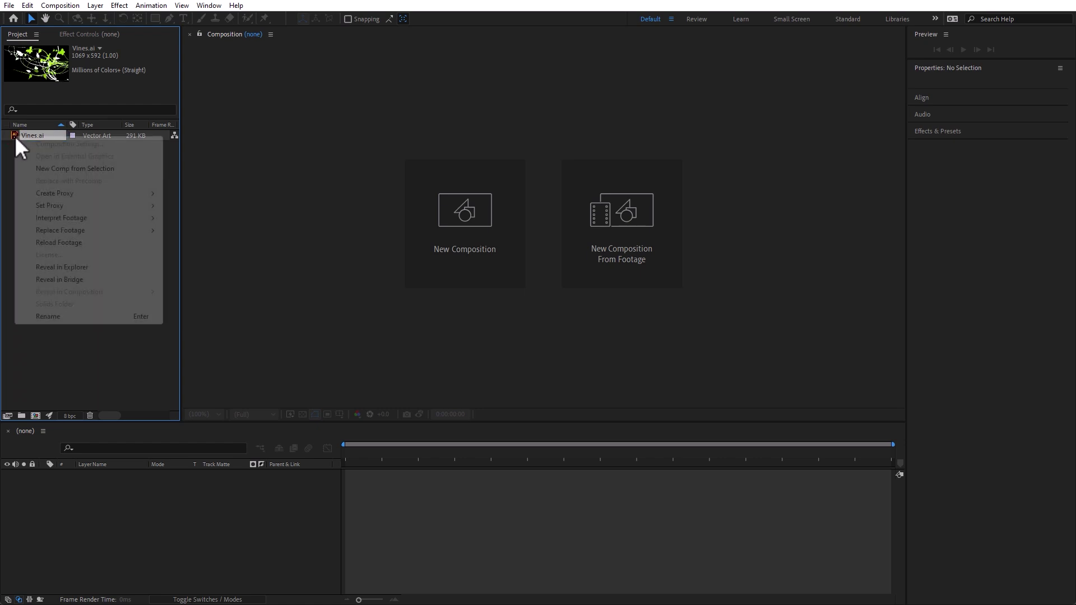
pyautogui.click(97, 168)
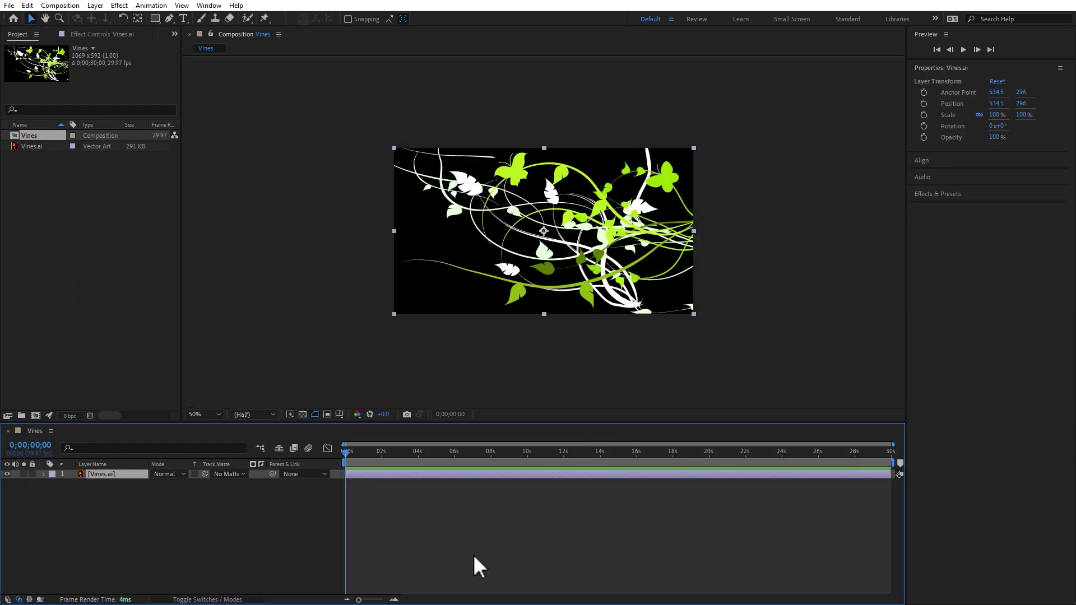
# - Draw a tall, thin white rectangle bar across the Vines composition
pyautogui.click(473, 554)
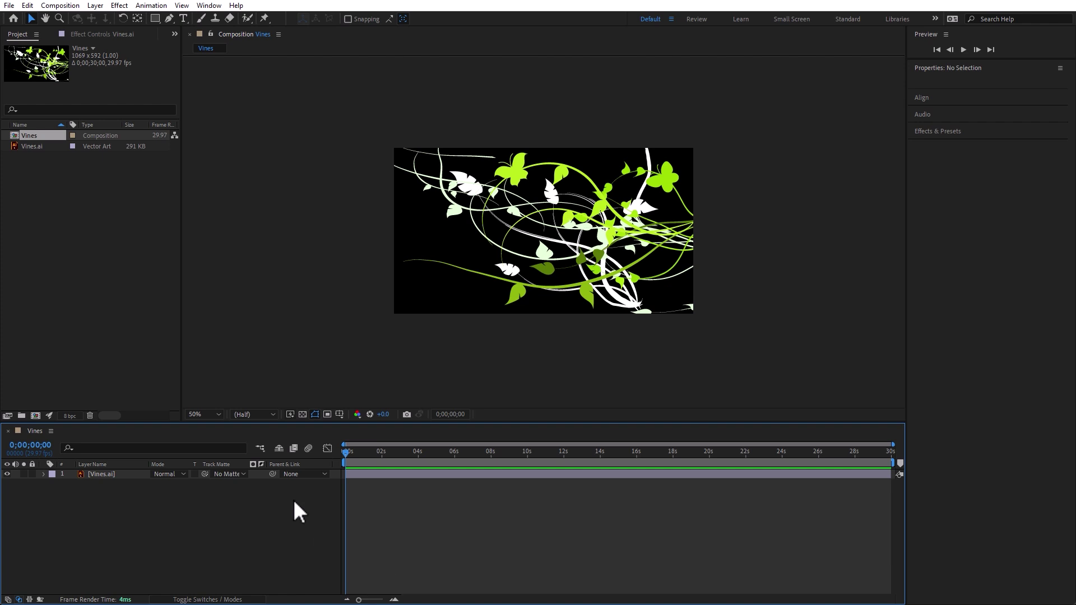
pyautogui.click(155, 18)
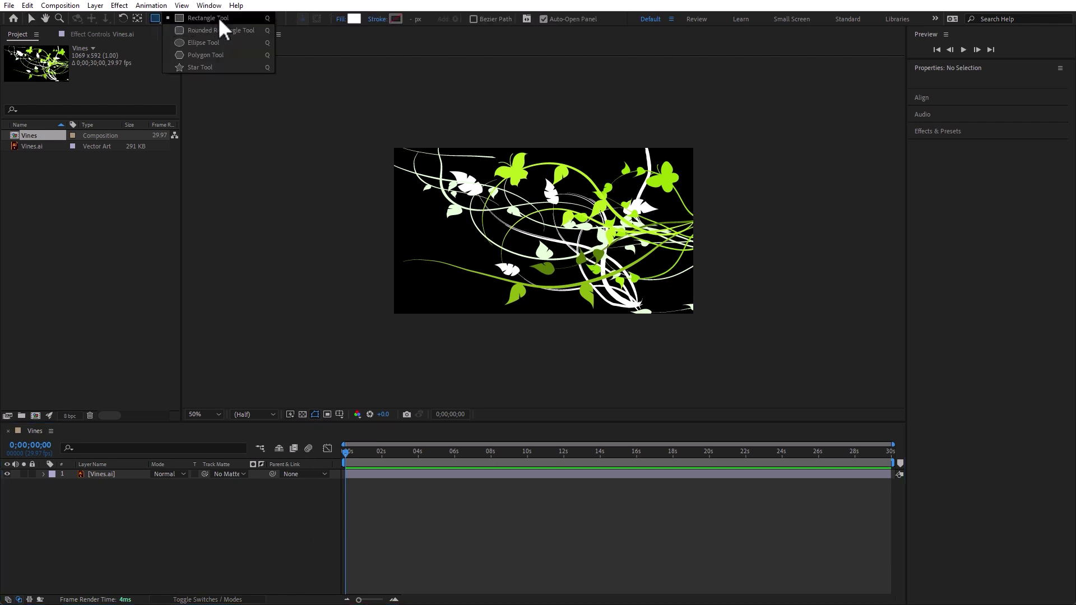
pyautogui.click(218, 17)
pyautogui.moveTo(541, 114); pyautogui.dragTo(548, 384)
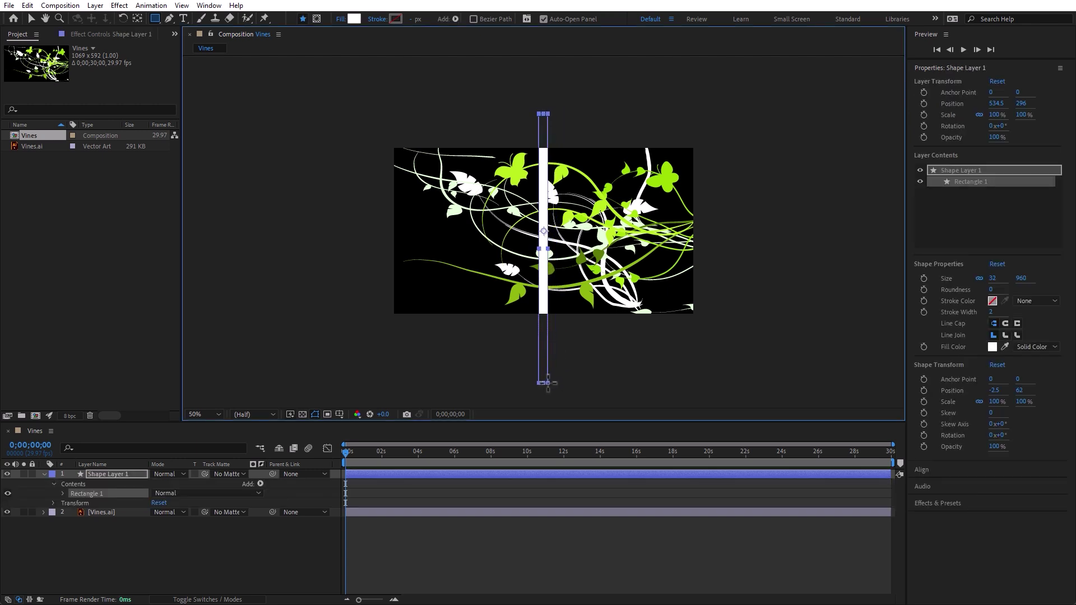
# - Rotate the bar to -52° and scale it unlinked to 113 × 142%
pyautogui.click(108, 474)
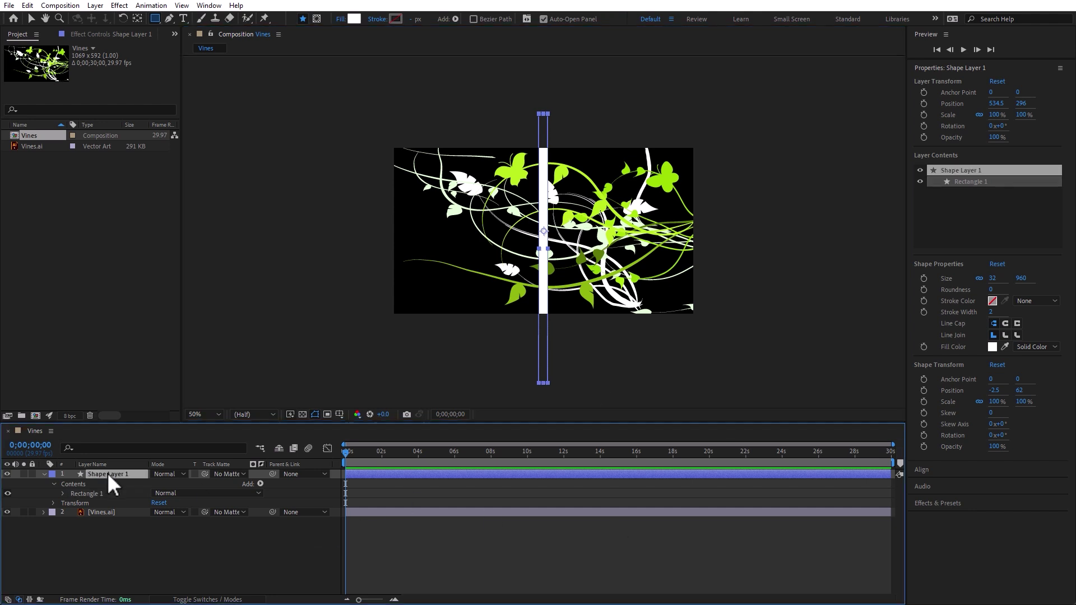
pyautogui.press('r')
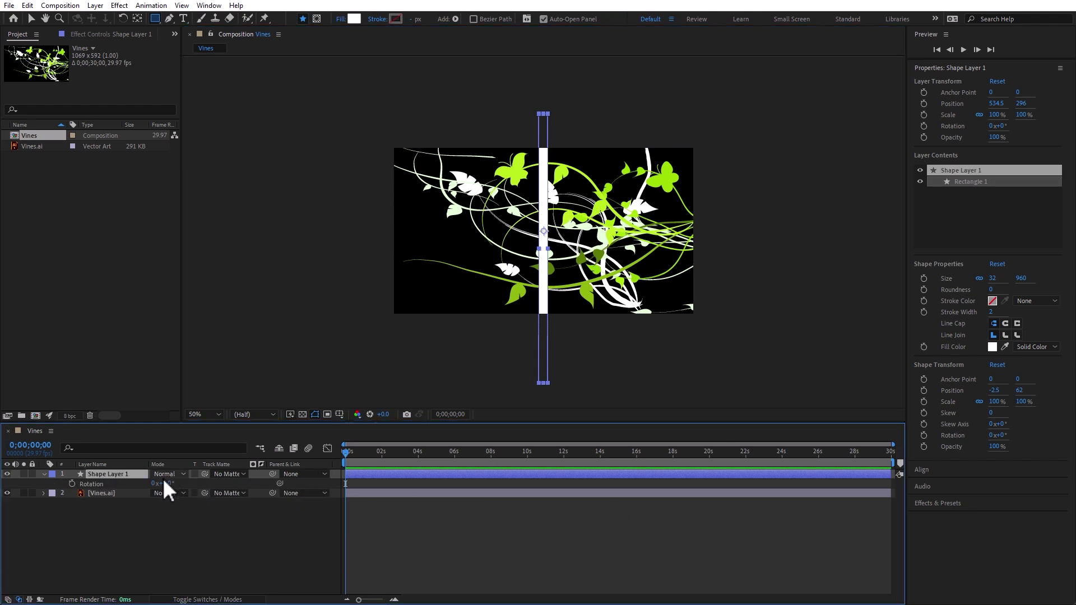
pyautogui.moveTo(161, 485); pyautogui.dragTo(138, 485)
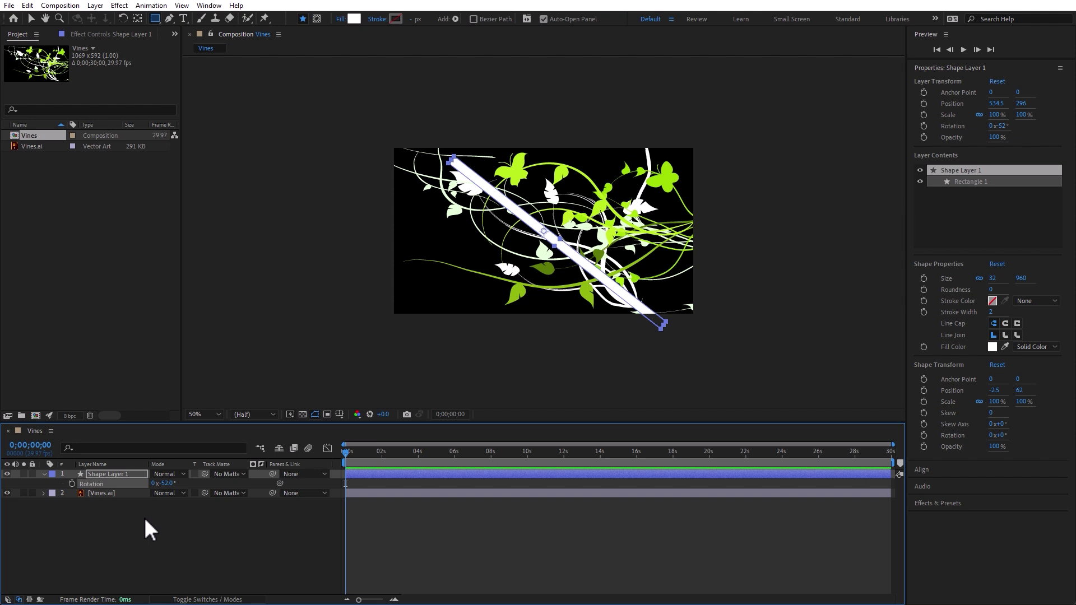
pyautogui.press('s')
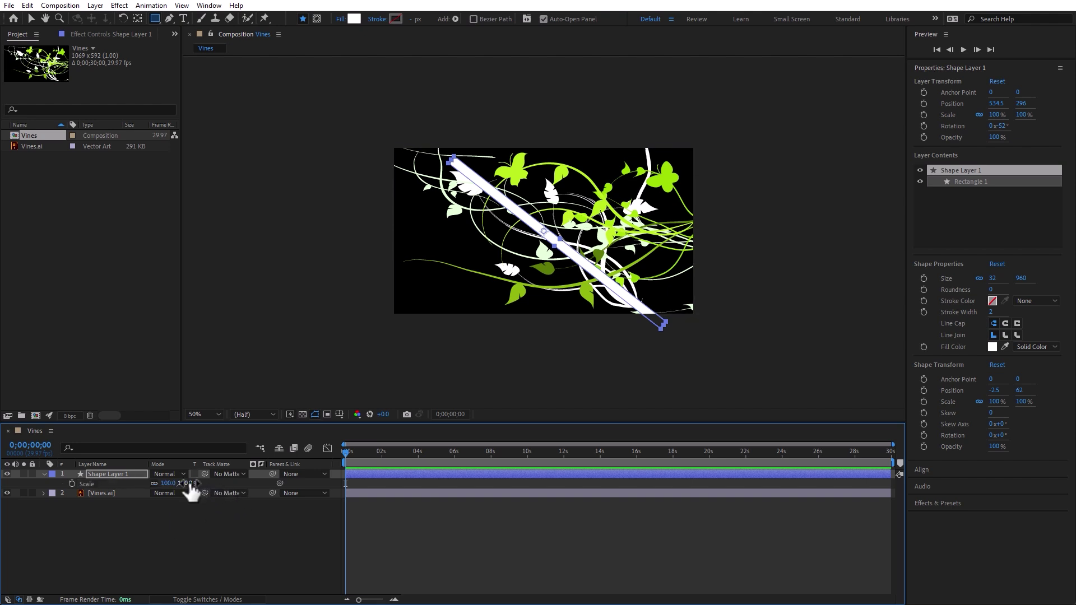
pyautogui.moveTo(189, 484)
pyautogui.mouseDown()
pyautogui.moveTo(229, 483)
pyautogui.moveTo(146, 483)
pyautogui.moveTo(185, 483)
pyautogui.mouseUp()
pyautogui.click(153, 483)
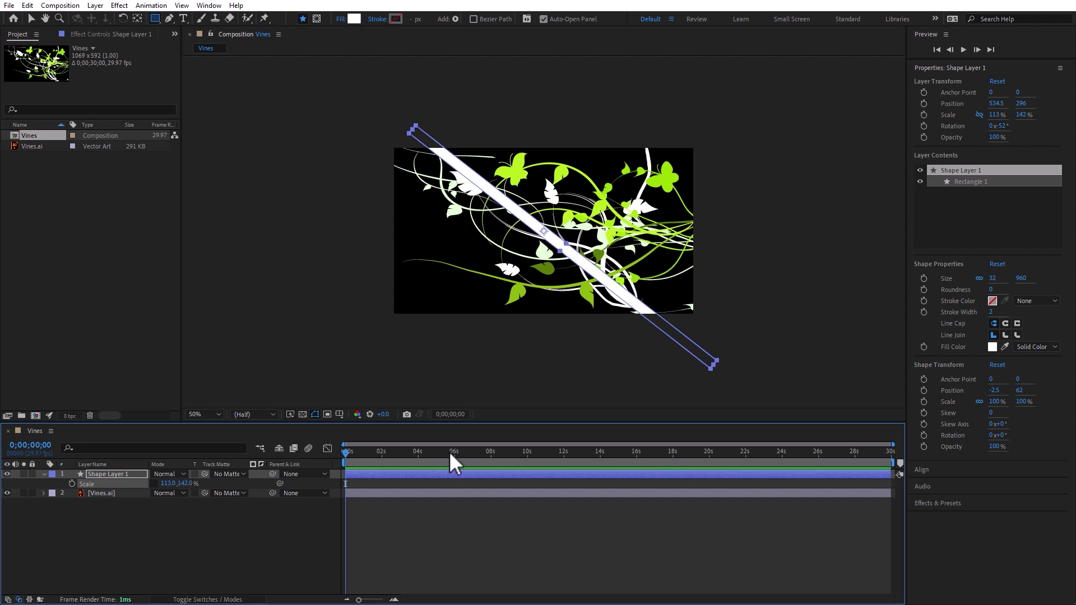
pyautogui.click(133, 474)
# - Keyframe the bar's Position from -131.5, 562 at 0s to 1024.5, -90 at 6;22
pyautogui.press('p')
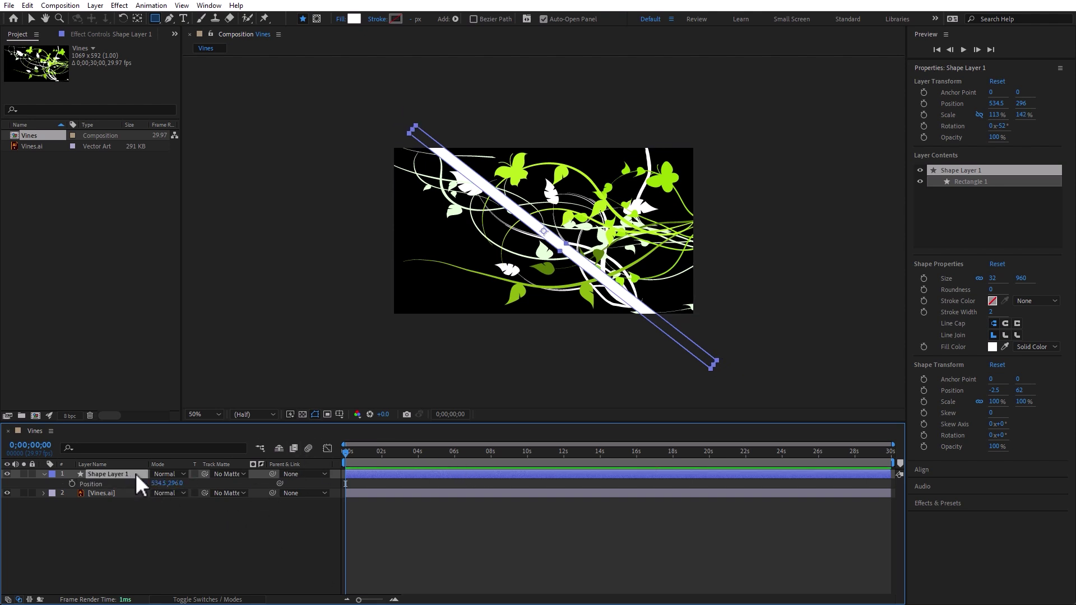
pyautogui.click(32, 19)
pyautogui.moveTo(586, 263); pyautogui.dragTo(396, 343)
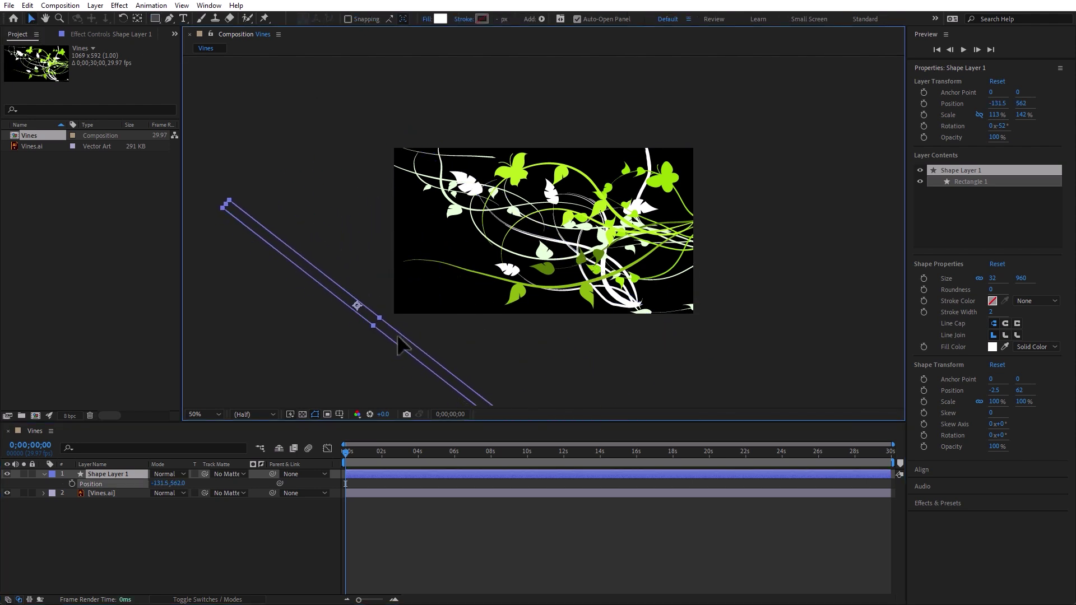
pyautogui.click(72, 483)
pyautogui.click(467, 451)
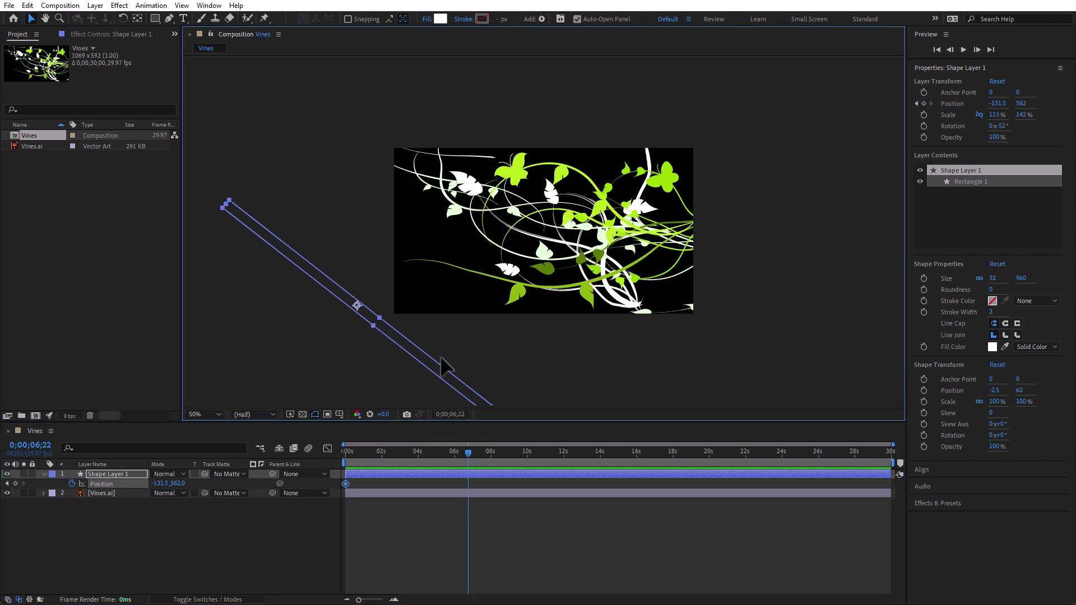
pyautogui.moveTo(442, 367); pyautogui.dragTo(767, 184)
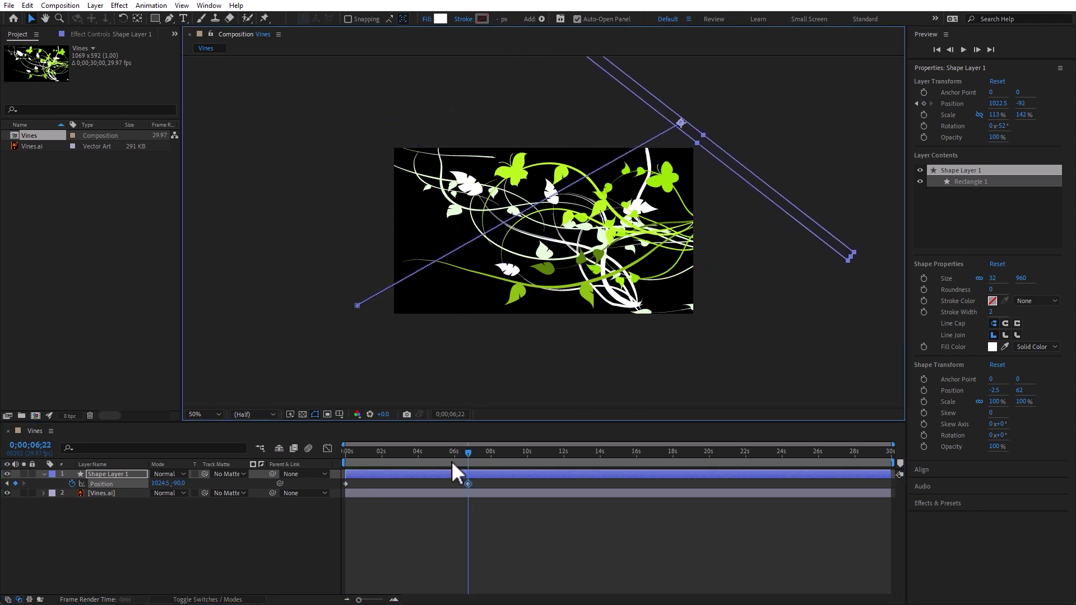
pyautogui.click(324, 530)
pyautogui.click(116, 474)
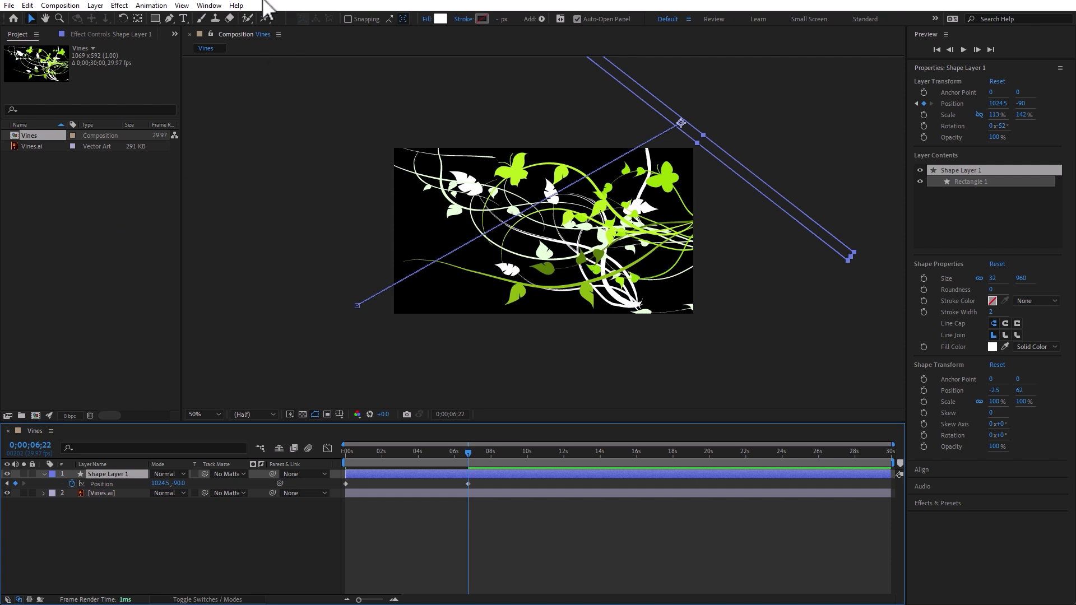
pyautogui.click(210, 5)
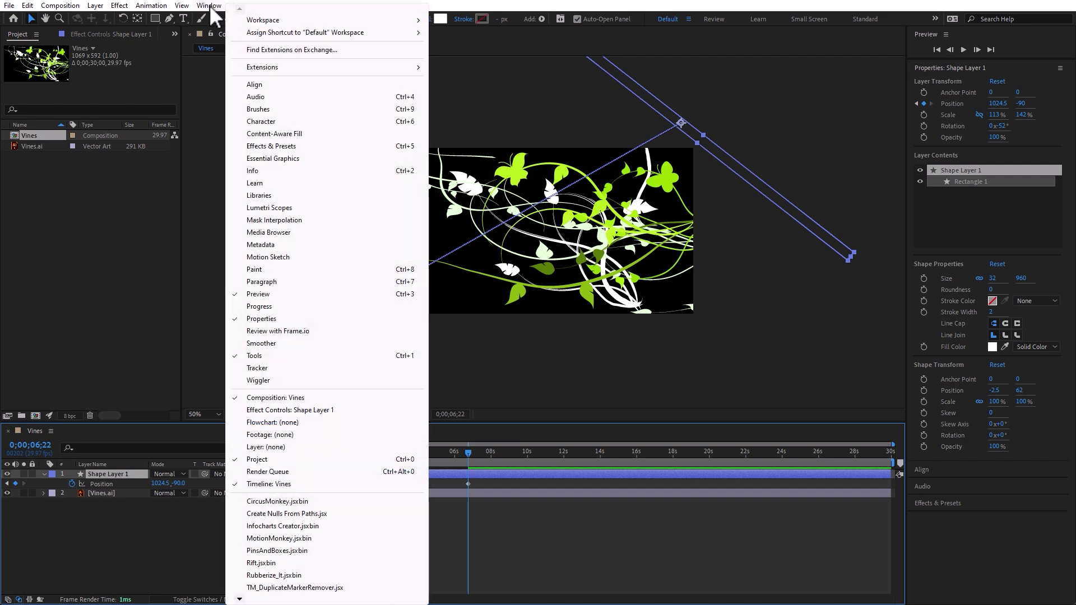
# - Add a Gaussian Blur with Blurriness 32 to the white bar
pyautogui.moveTo(129, 8)
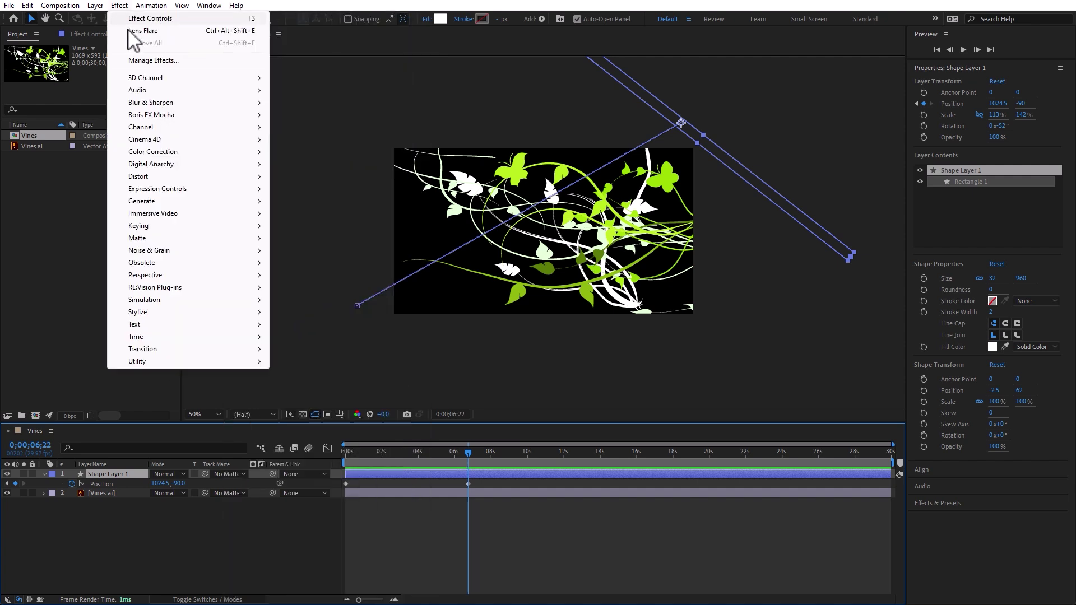
pyautogui.moveTo(138, 103)
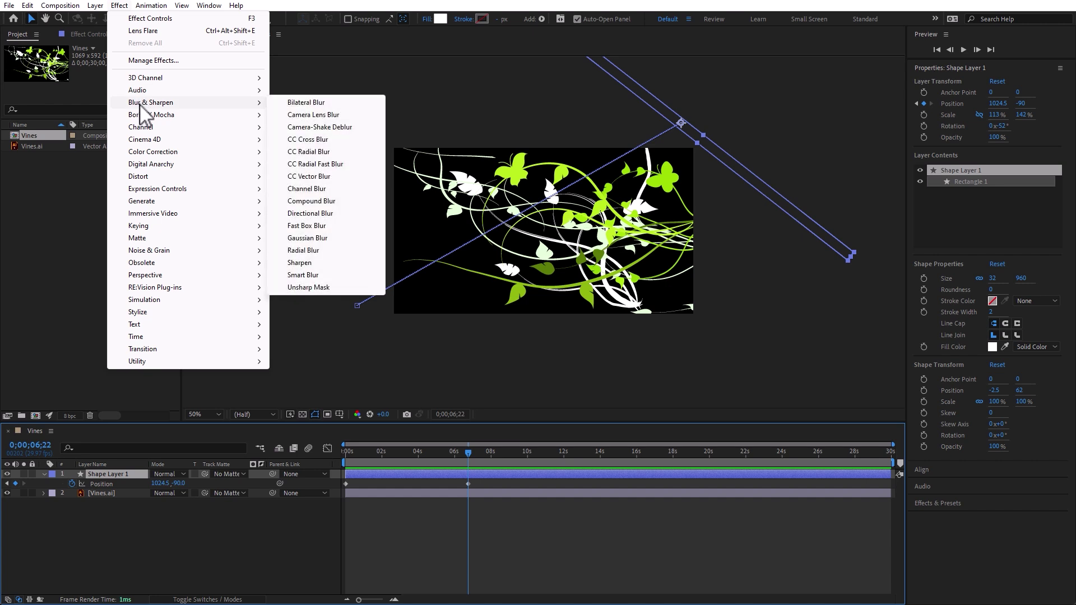
pyautogui.click(357, 238)
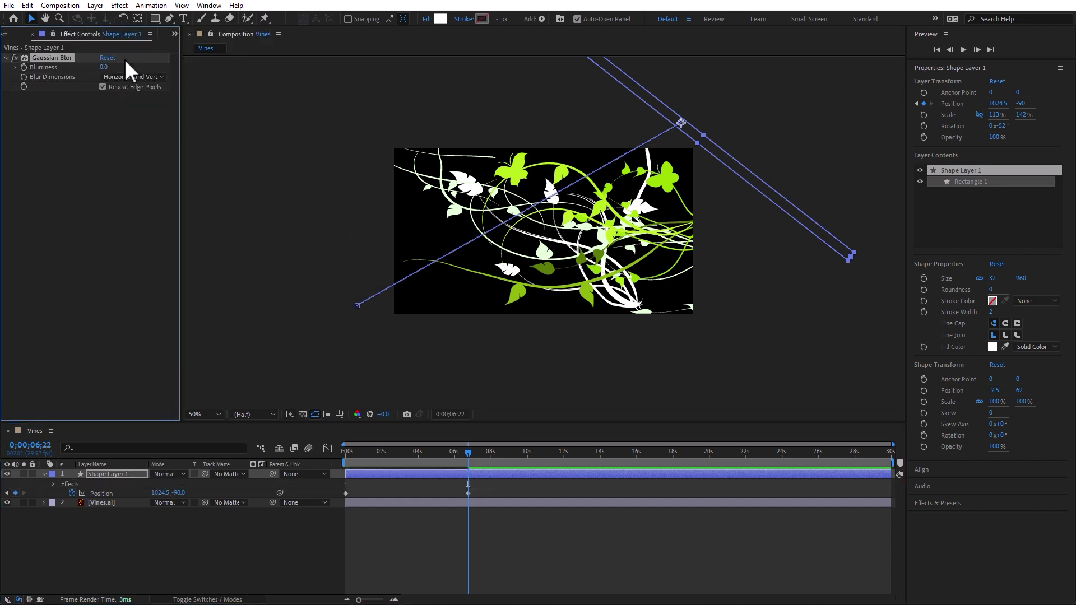
pyautogui.click(409, 456)
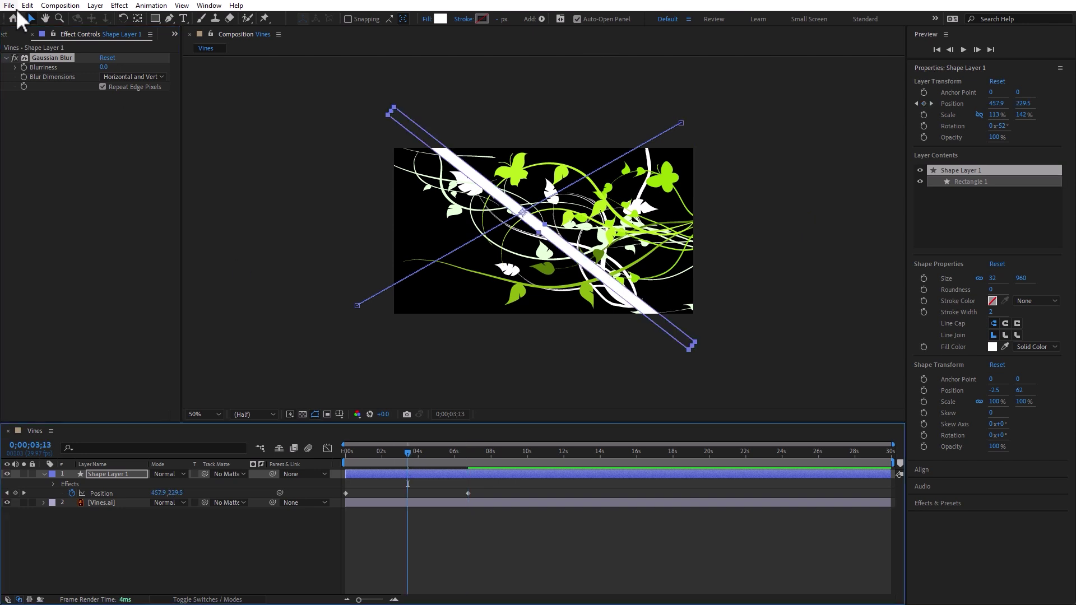
pyautogui.moveTo(104, 66); pyautogui.dragTo(270, 54)
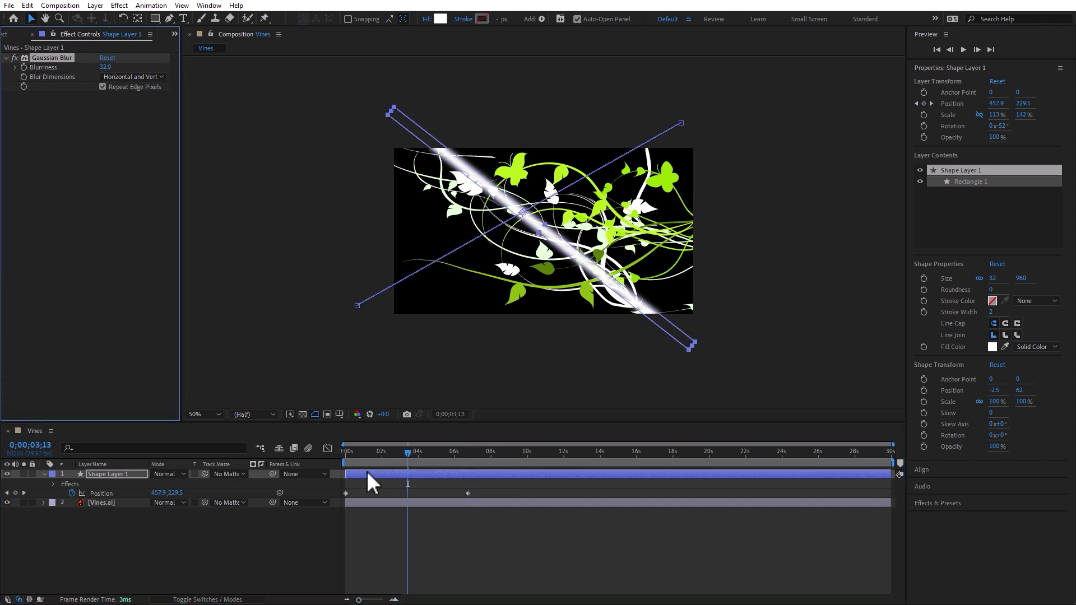
# - Preview the sweep from the start and move the last Position keyframe earlier to 4;12
pyautogui.click(490, 573)
pyautogui.click(389, 452)
pyautogui.moveTo(389, 452); pyautogui.dragTo(234, 465)
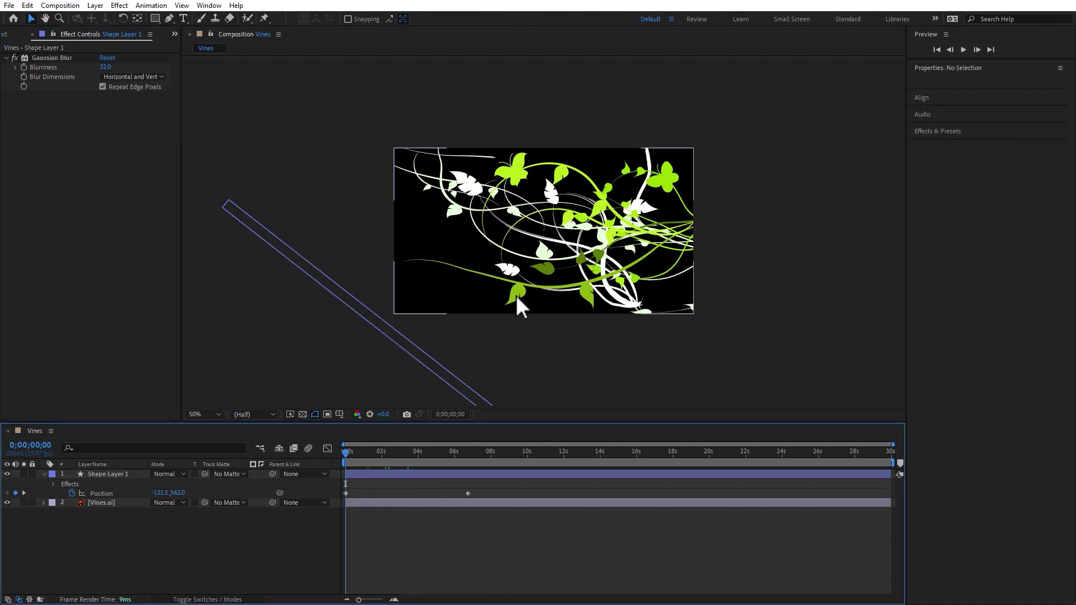
pyautogui.press('space')
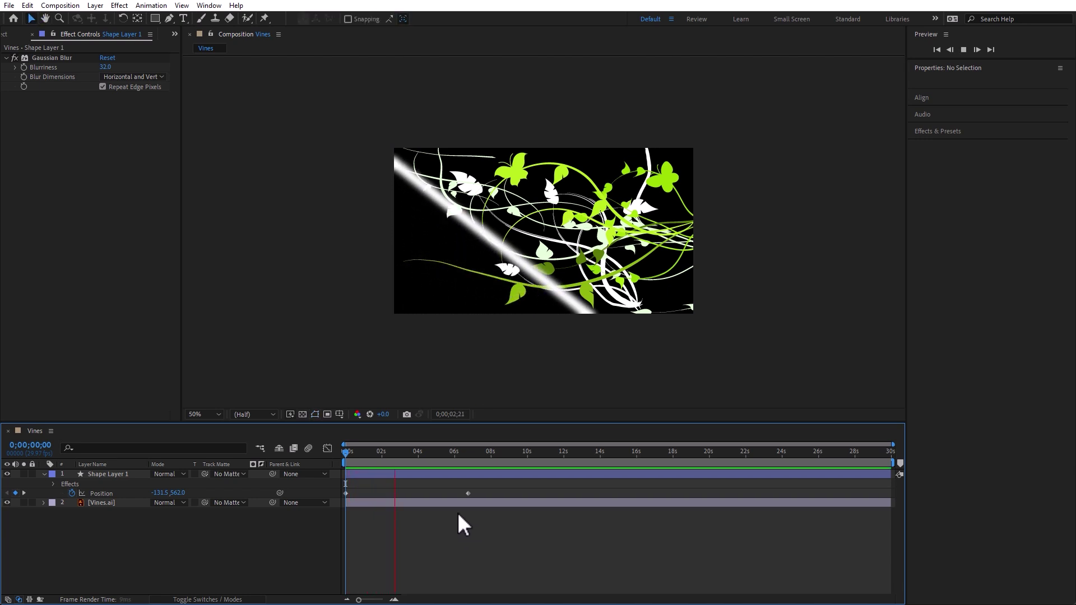
pyautogui.moveTo(469, 492); pyautogui.dragTo(431, 495)
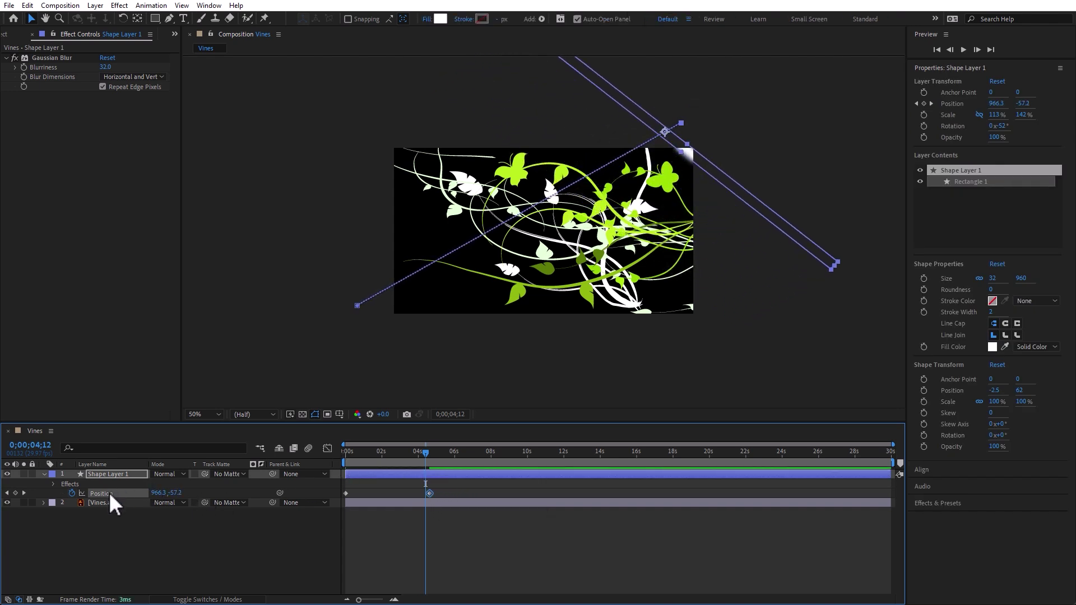
# - Apply Easy Ease to both Position keyframes of the sheen bar
pyautogui.click(157, 7)
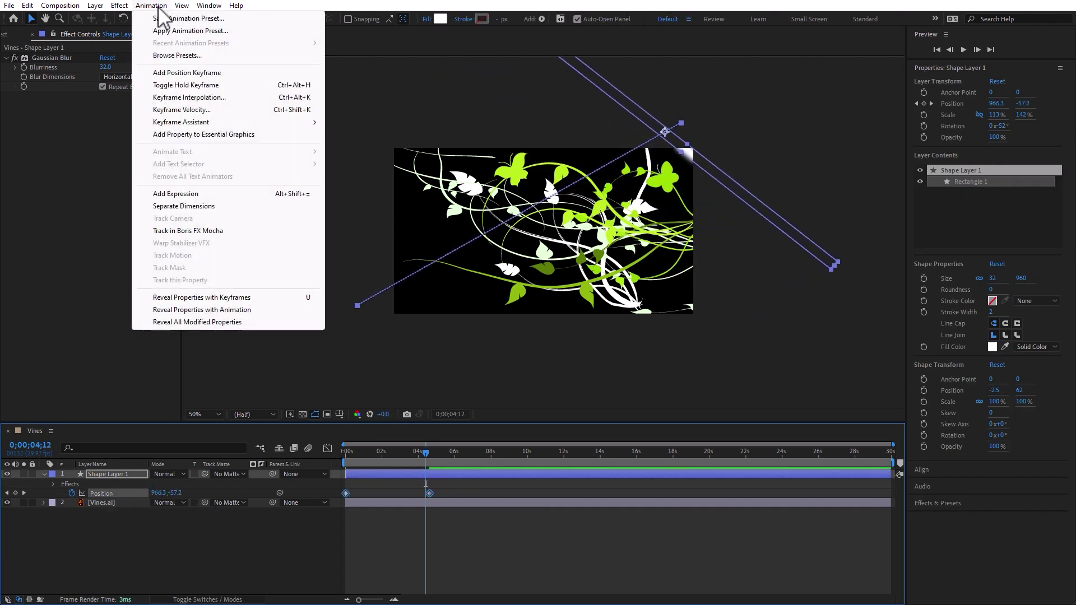
pyautogui.click(182, 6)
pyautogui.moveTo(151, 6)
pyautogui.moveTo(208, 124)
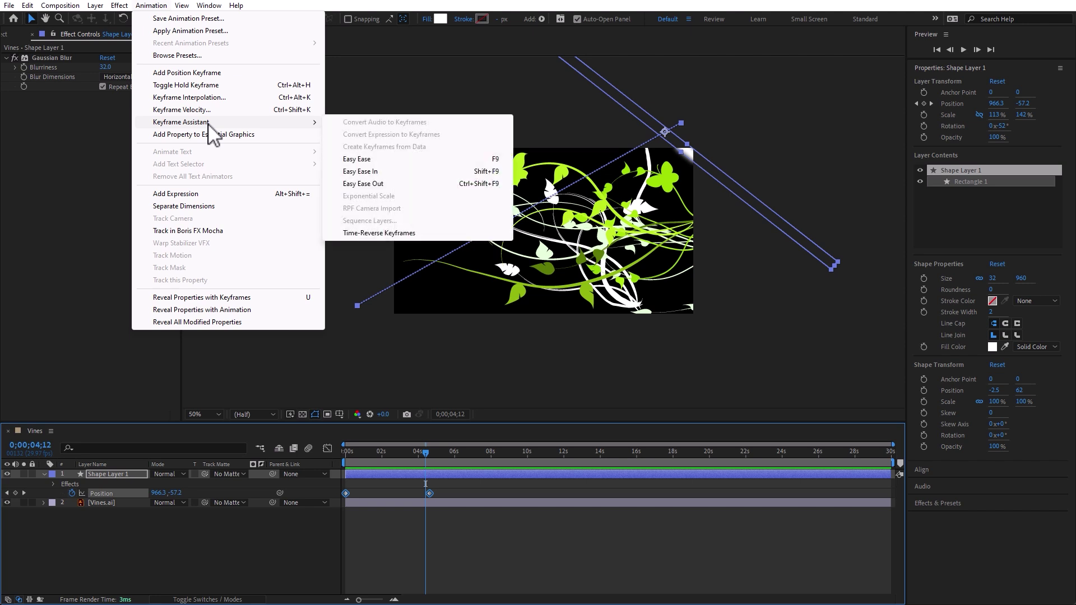
pyautogui.click(403, 159)
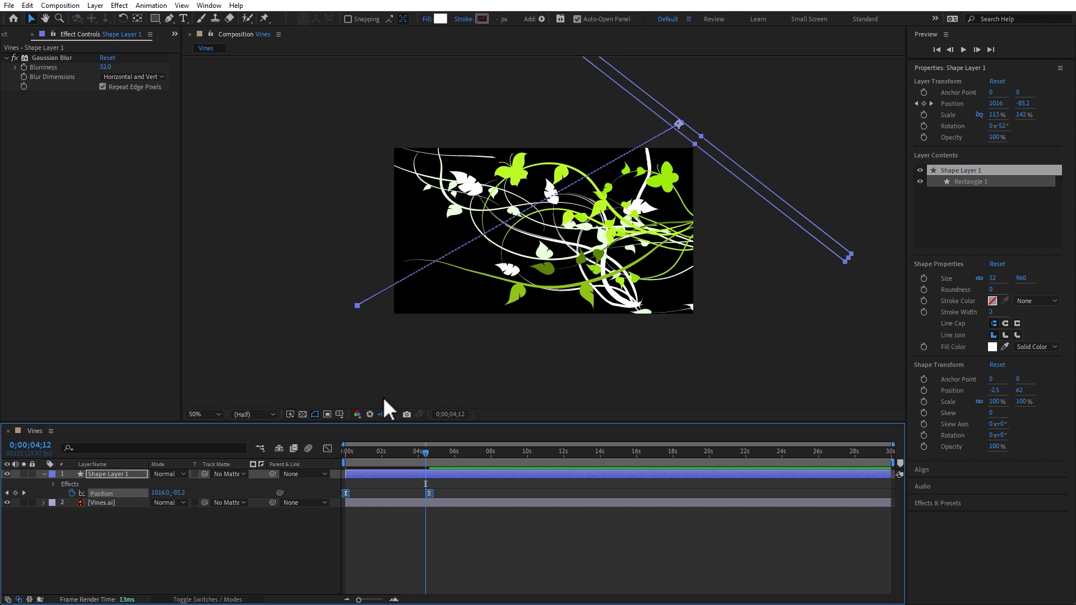
# - Rewind to the start and preview the eased sweep animation
pyautogui.press('Home')
pyautogui.click(241, 567)
pyautogui.press('space')
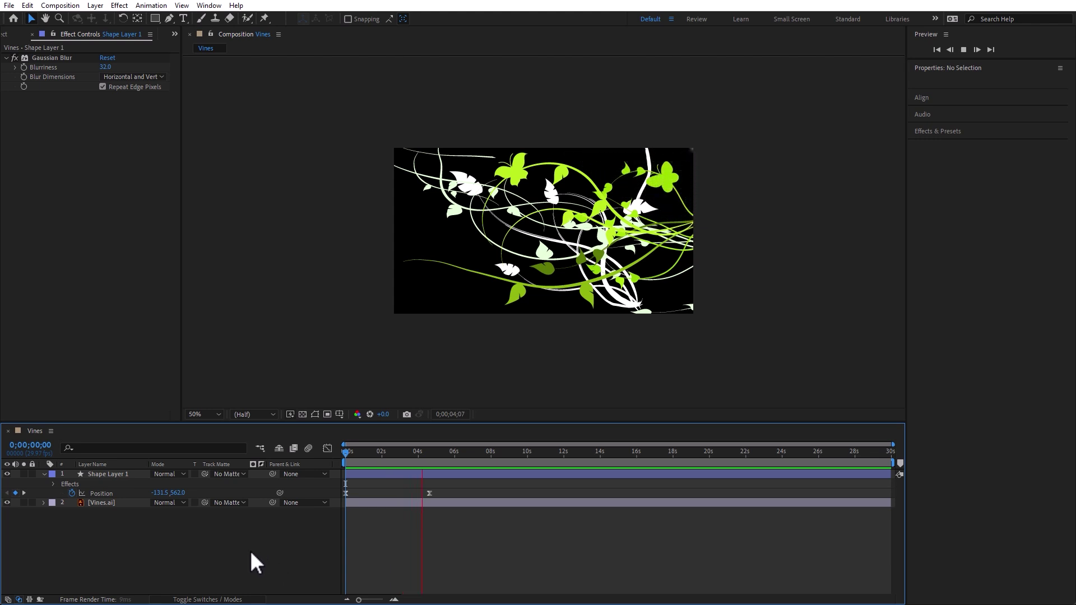
pyautogui.press('space')
pyautogui.click(114, 476)
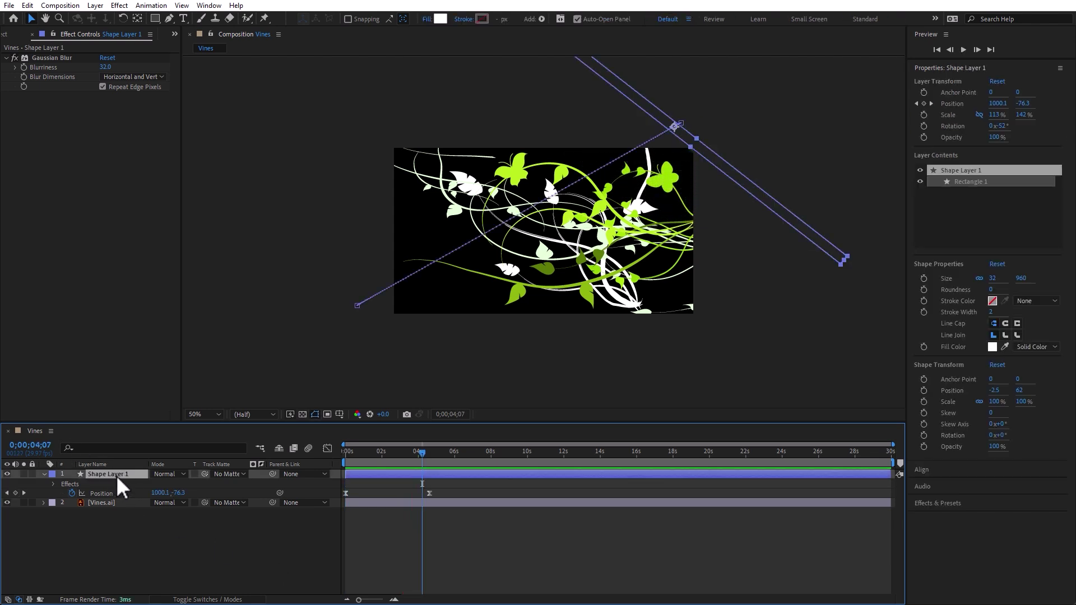
pyautogui.click(68, 6)
# - Pre-compose the sheen bar into Shape Layer 1 Comp 1 with all attributes, and paste the copied path
pyautogui.moveTo(95, 6)
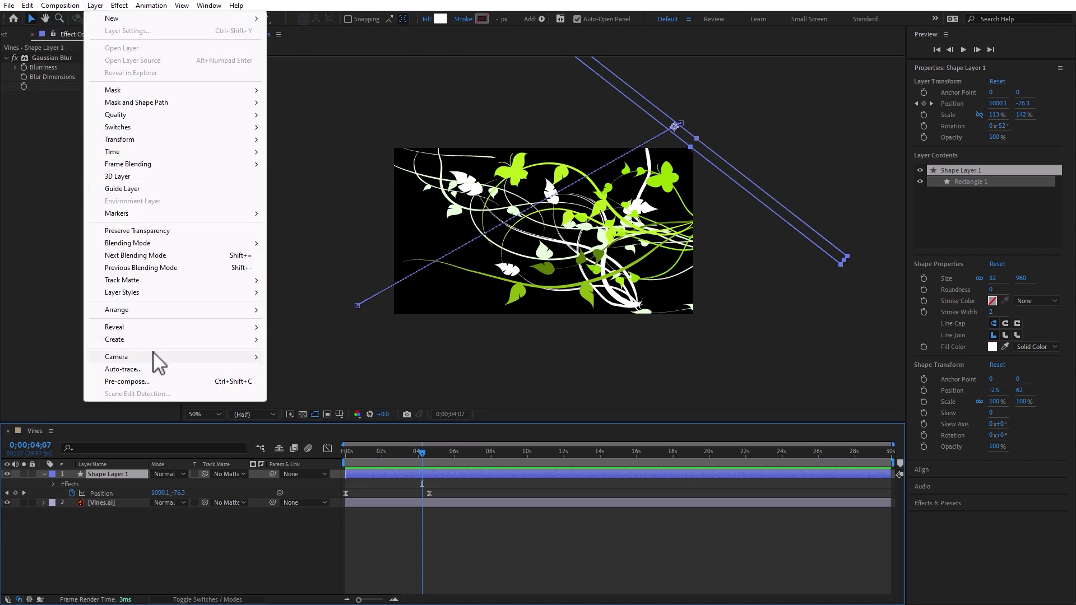
pyautogui.click(128, 382)
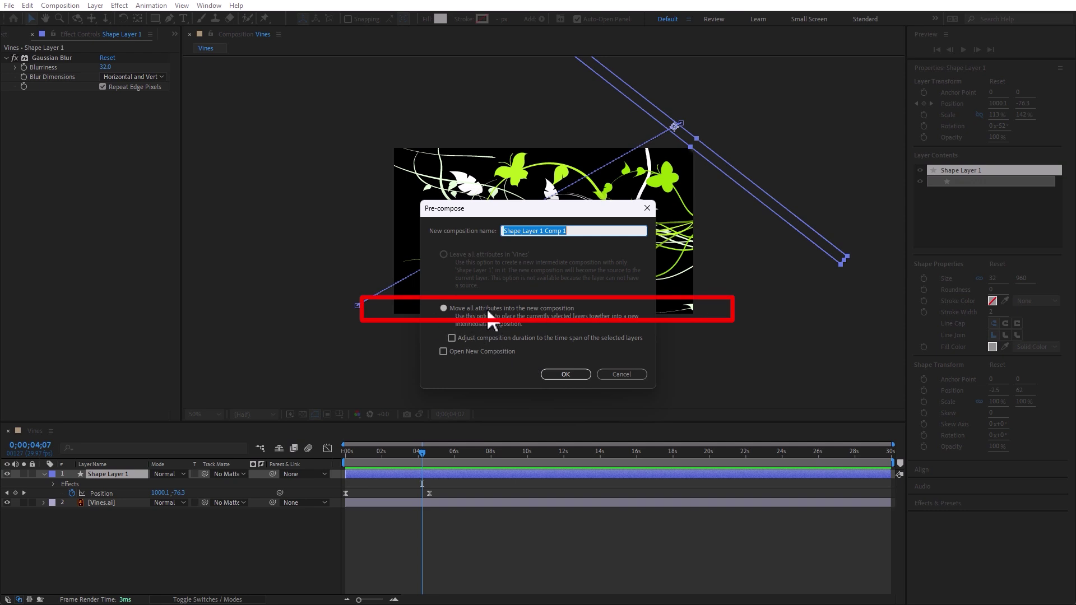
pyautogui.click(566, 372)
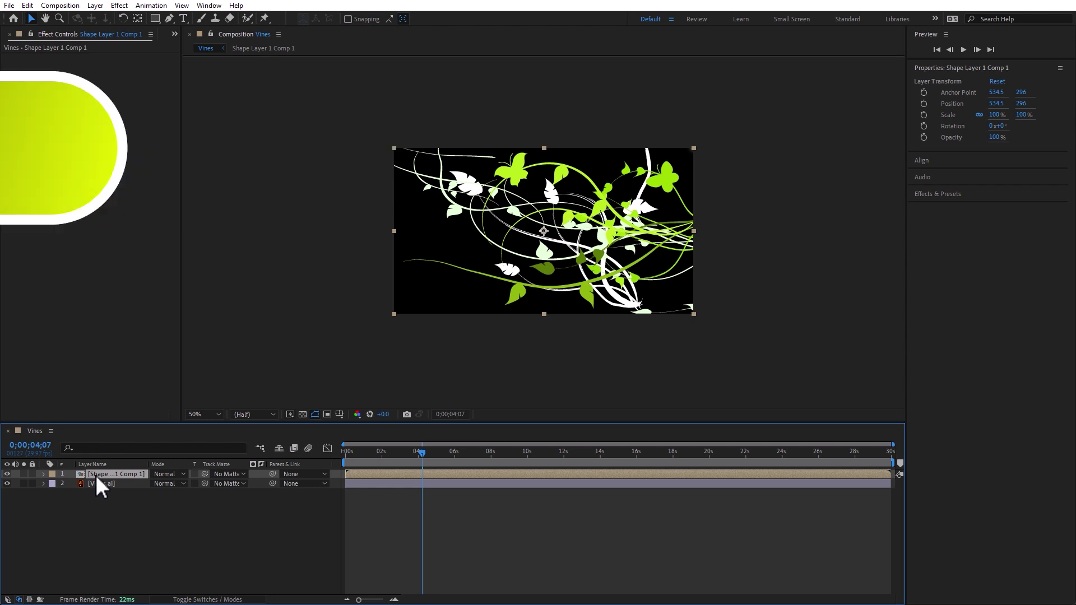
pyautogui.hotkey('ctrl', 'v')
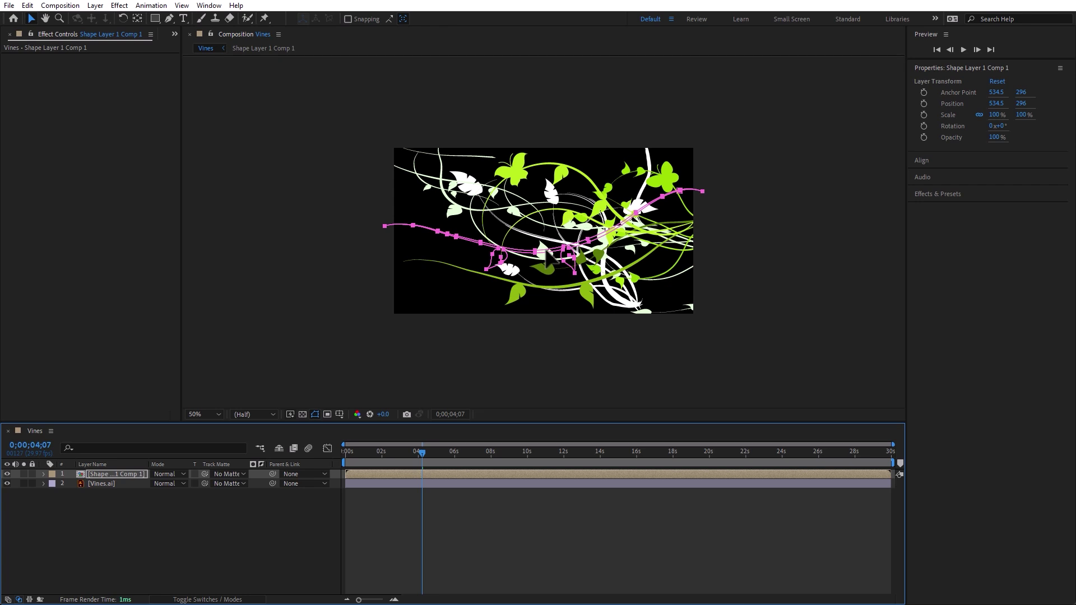
# - Shift the pasted mask path down over the vines, then rewind and preview the masked sheen
pyautogui.moveTo(546, 250); pyautogui.dragTo(564, 289)
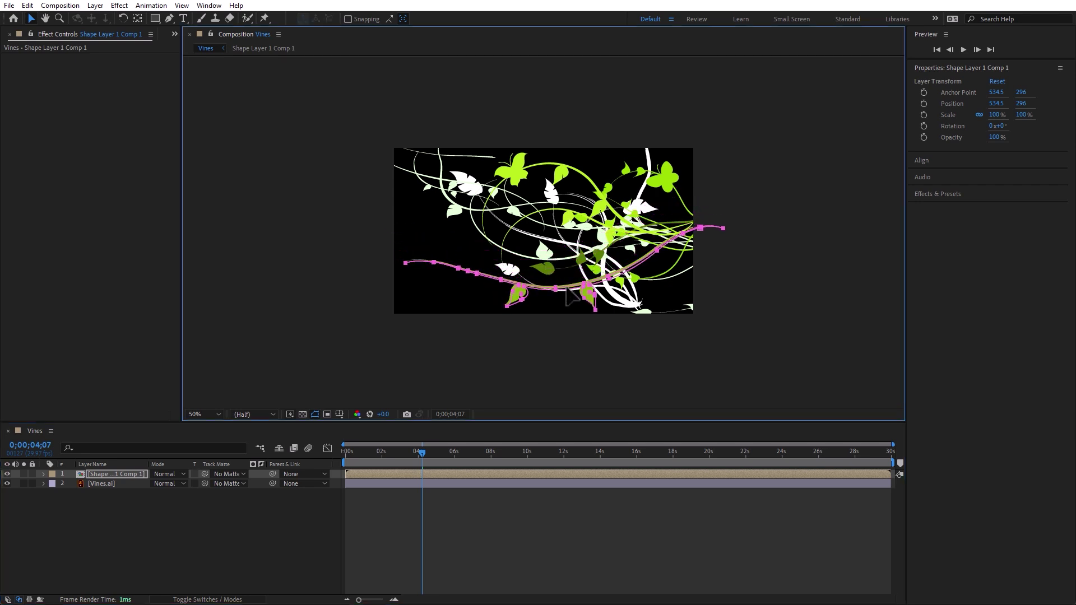
pyautogui.moveTo(566, 287); pyautogui.dragTo(564, 285)
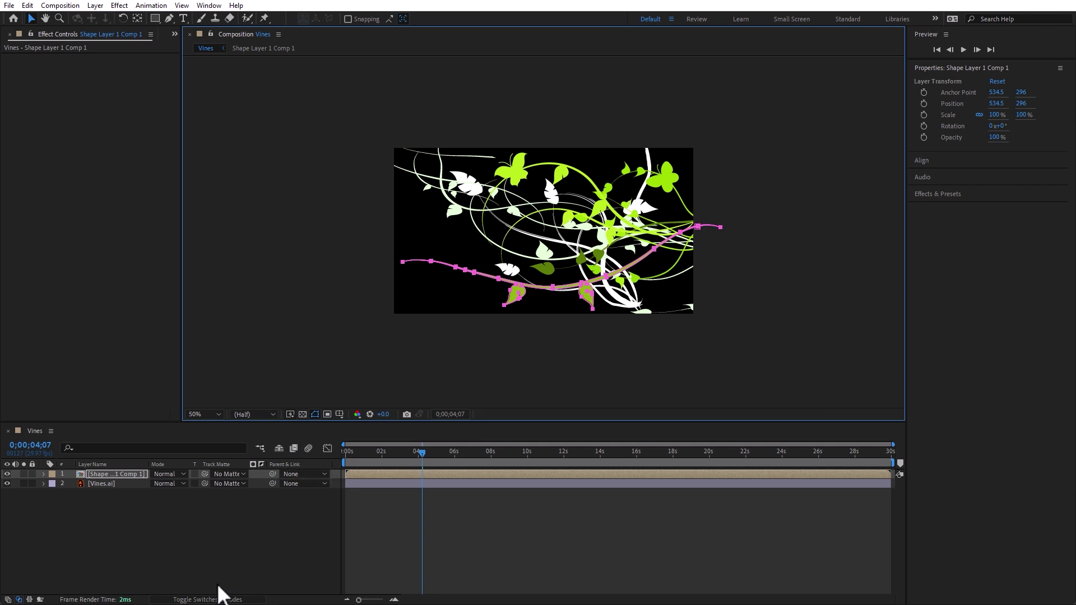
pyautogui.click(235, 537)
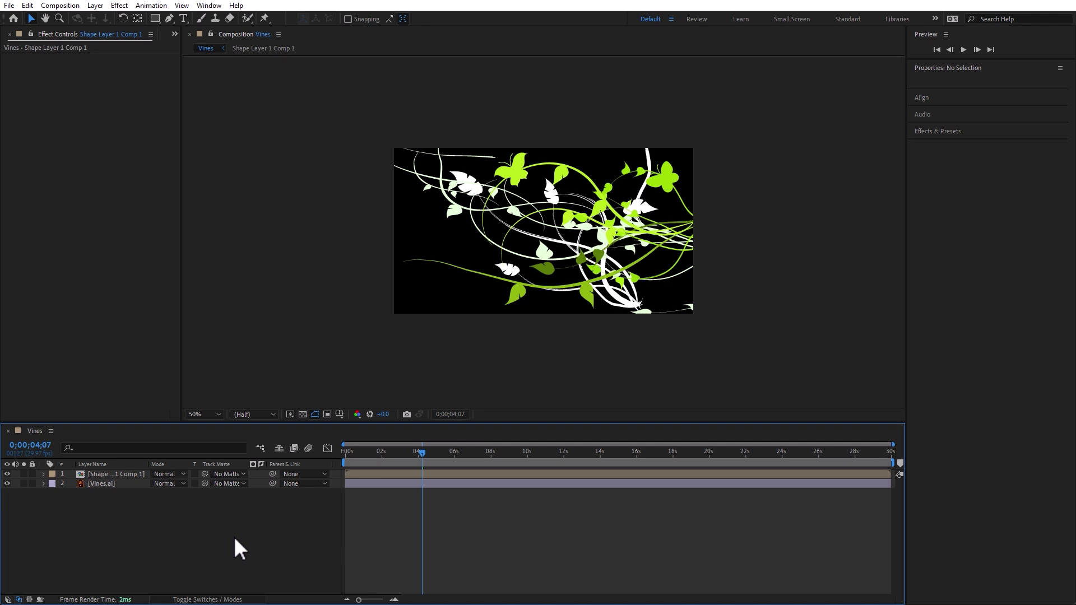
pyautogui.moveTo(403, 223); pyautogui.dragTo(447, 293)
pyautogui.moveTo(416, 452); pyautogui.dragTo(198, 441)
pyautogui.press('space')
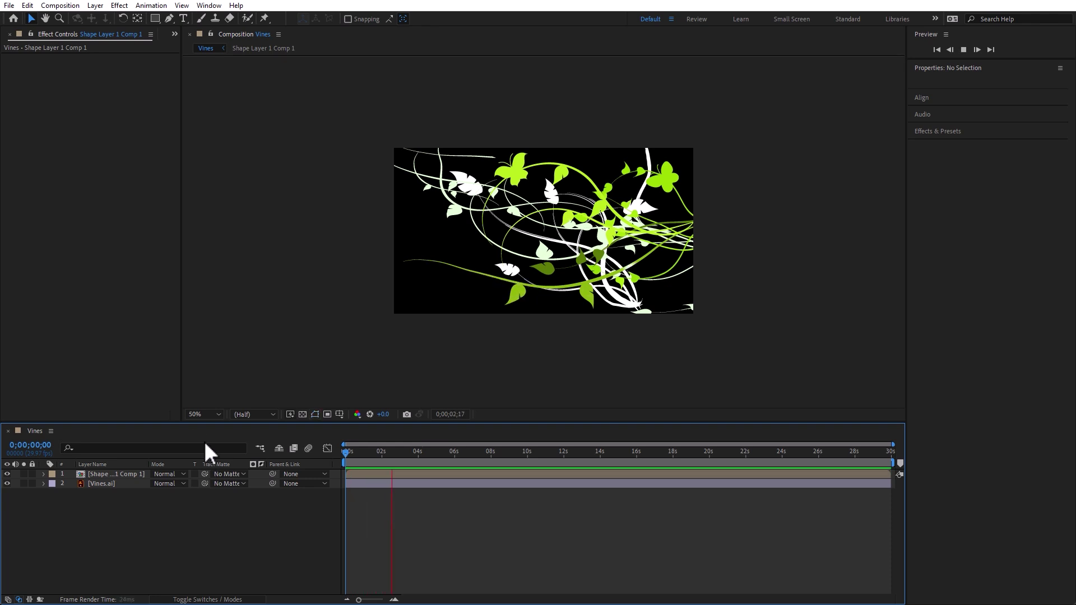
pyautogui.press('space')
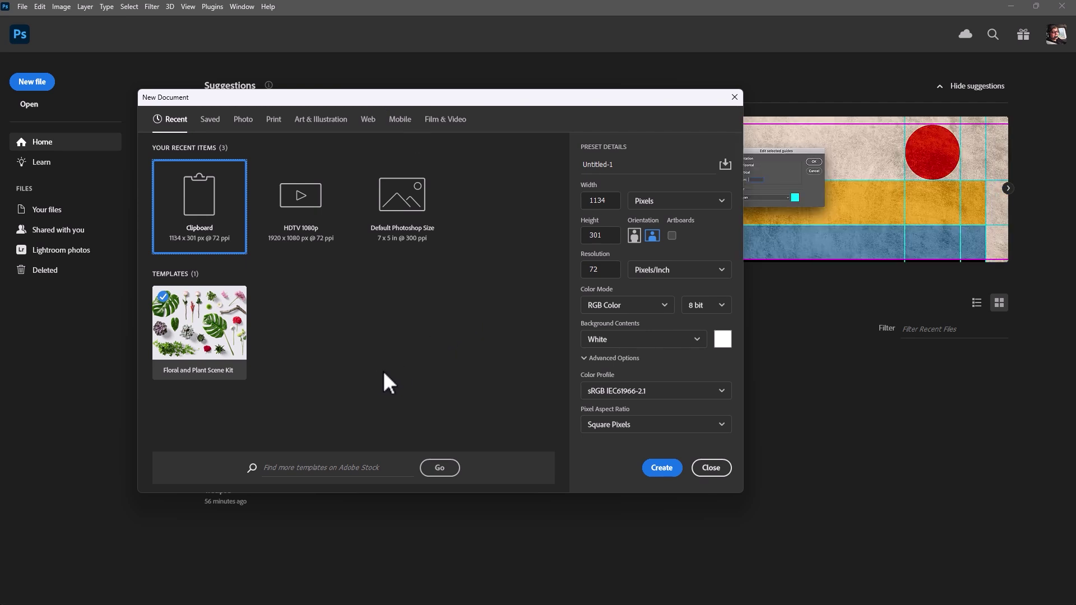
# - Create a new 1920 × 1080 HDTV 1080p document and hide its guides
pyautogui.click(448, 119)
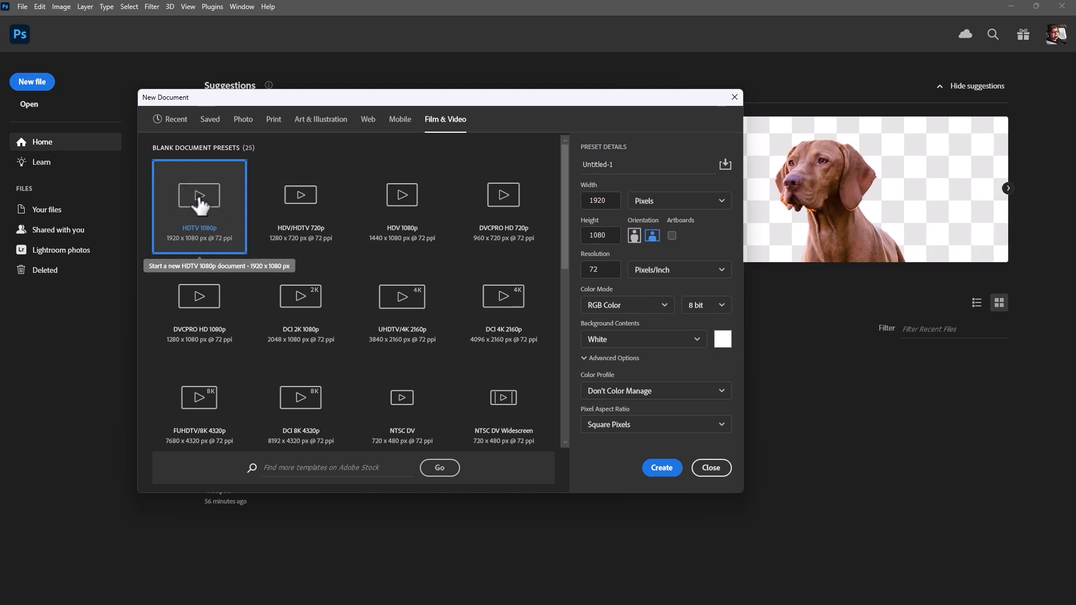
pyautogui.click(666, 471)
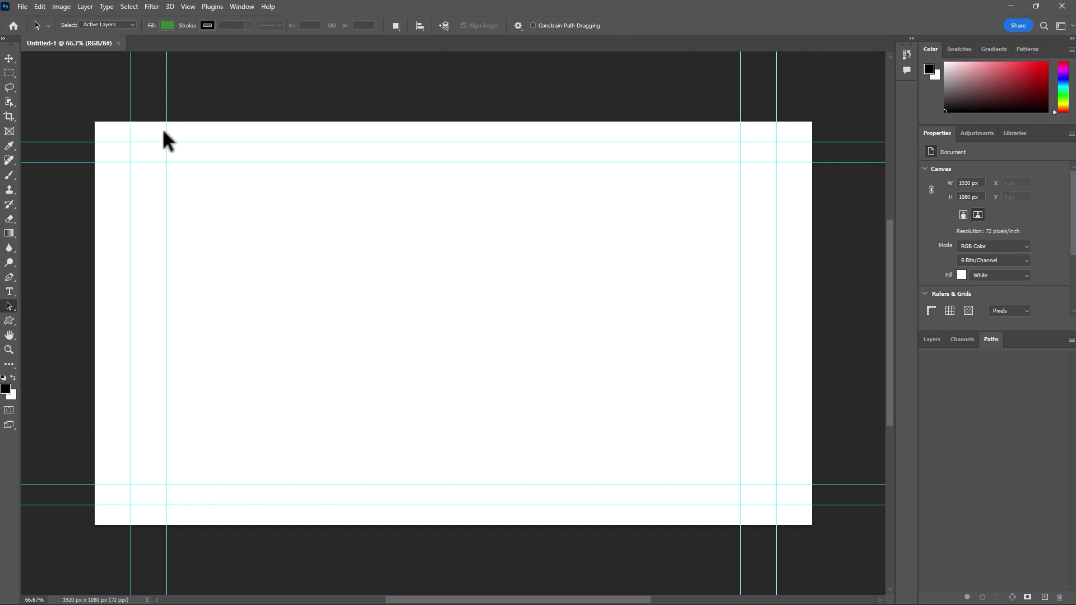
pyautogui.click(192, 6)
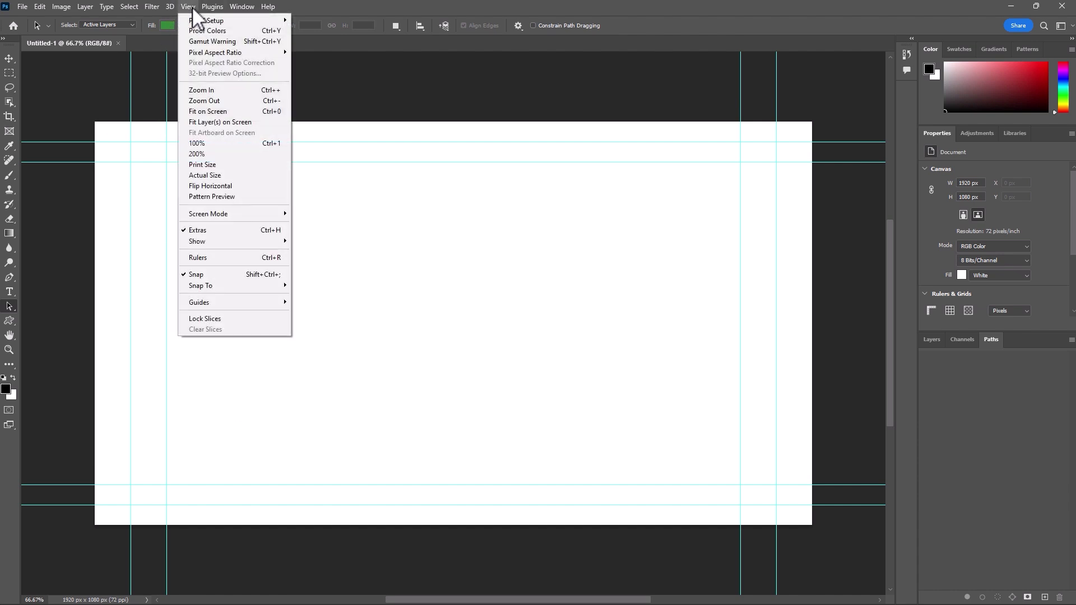
pyautogui.moveTo(201, 245)
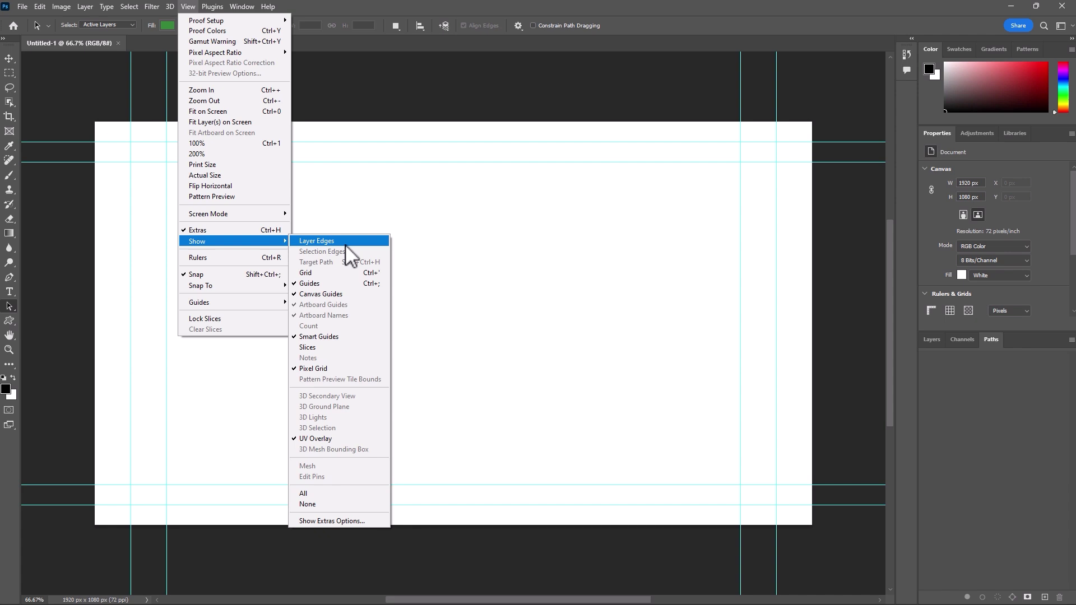
pyautogui.click(341, 282)
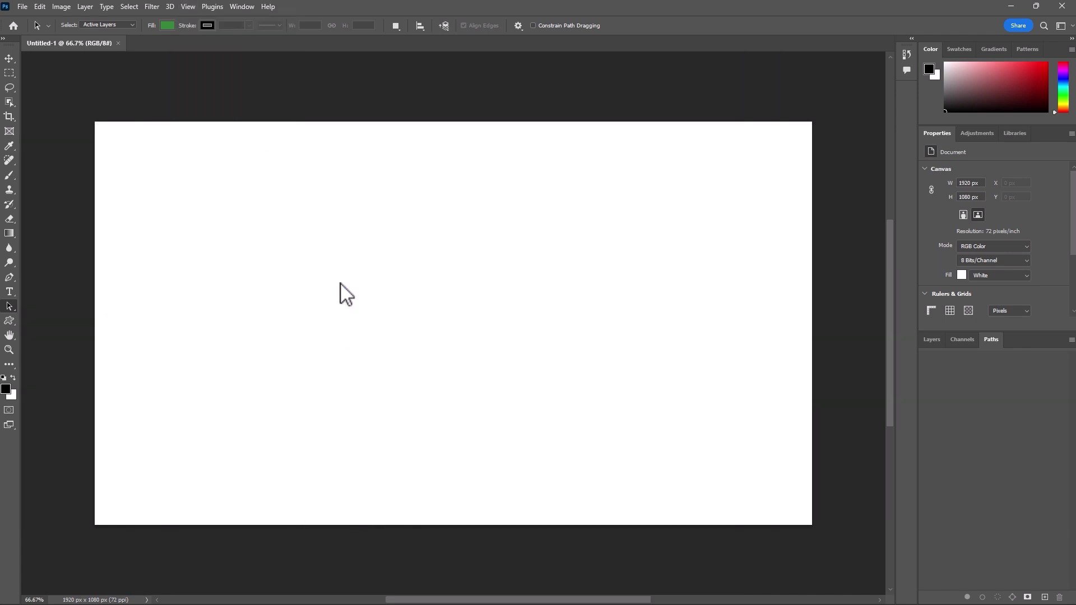
# - Choose the Cedar Tree 1 custom shape from the Leaf Trees set
pyautogui.click(8, 323)
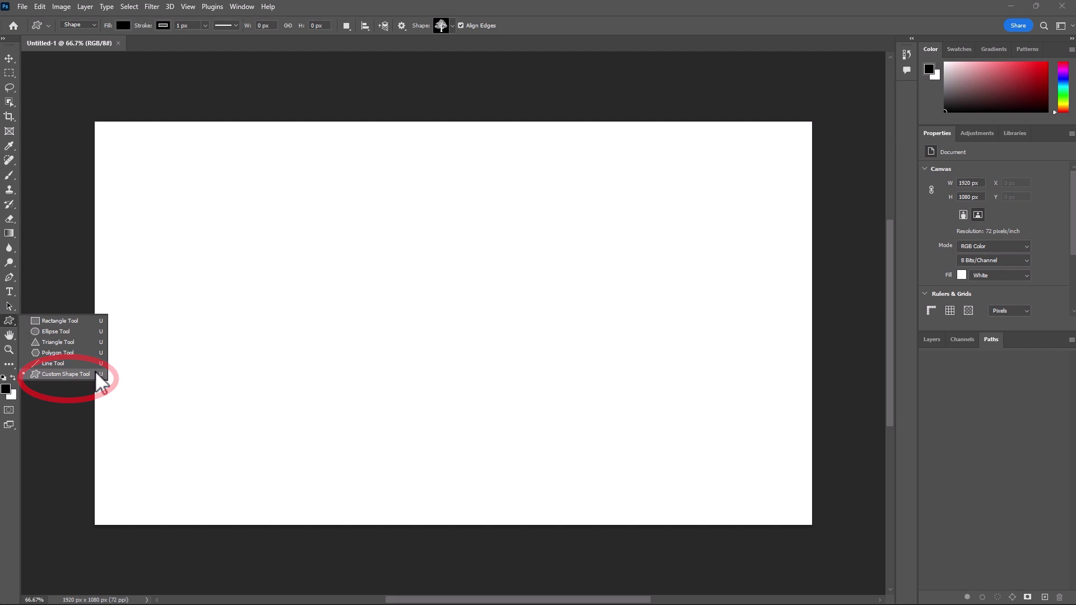
pyautogui.click(97, 373)
pyautogui.click(453, 26)
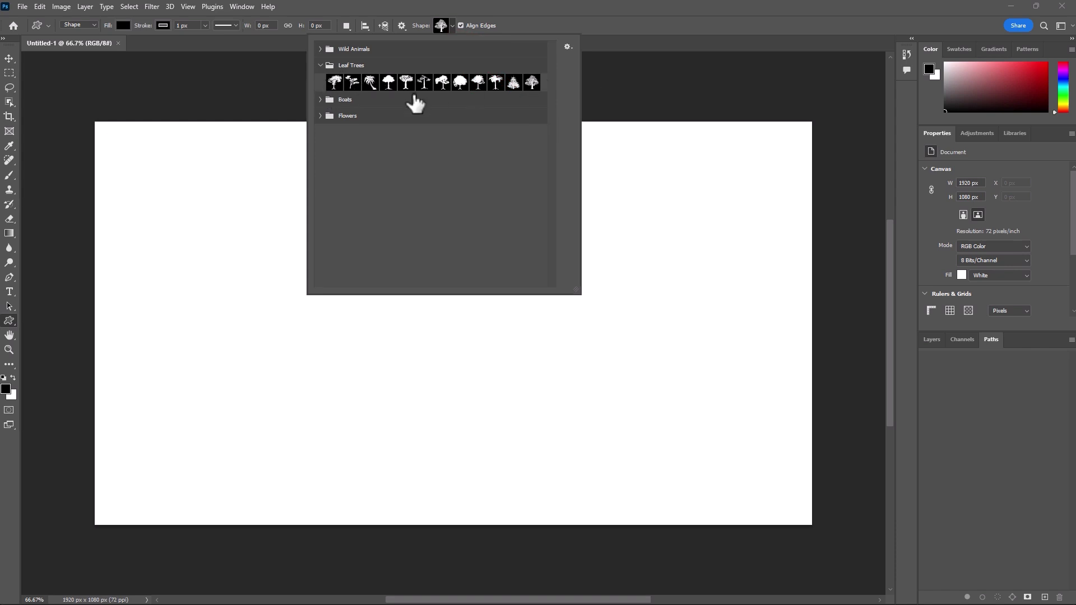
pyautogui.click(352, 84)
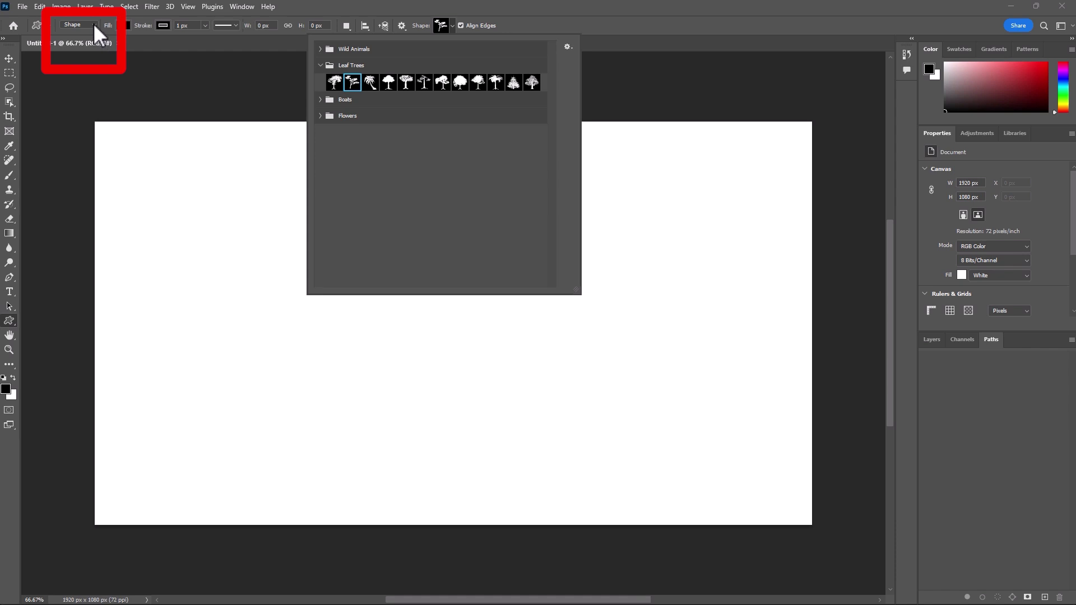
# - Set the fill to dark green 226125 and draw the tree about 870 × 951 px across the canvas
pyautogui.click(124, 25)
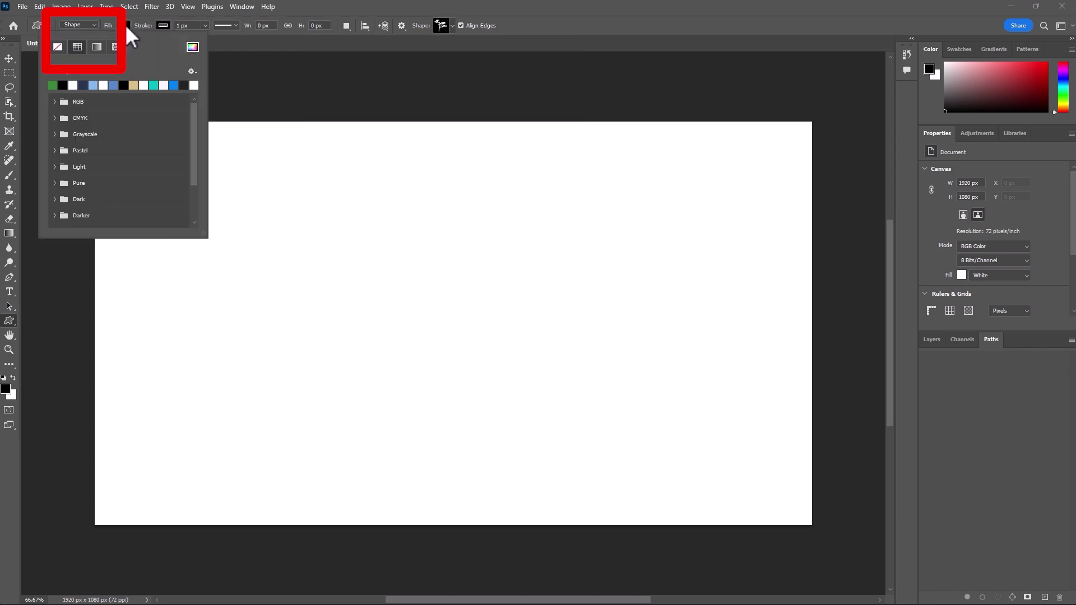
pyautogui.click(53, 85)
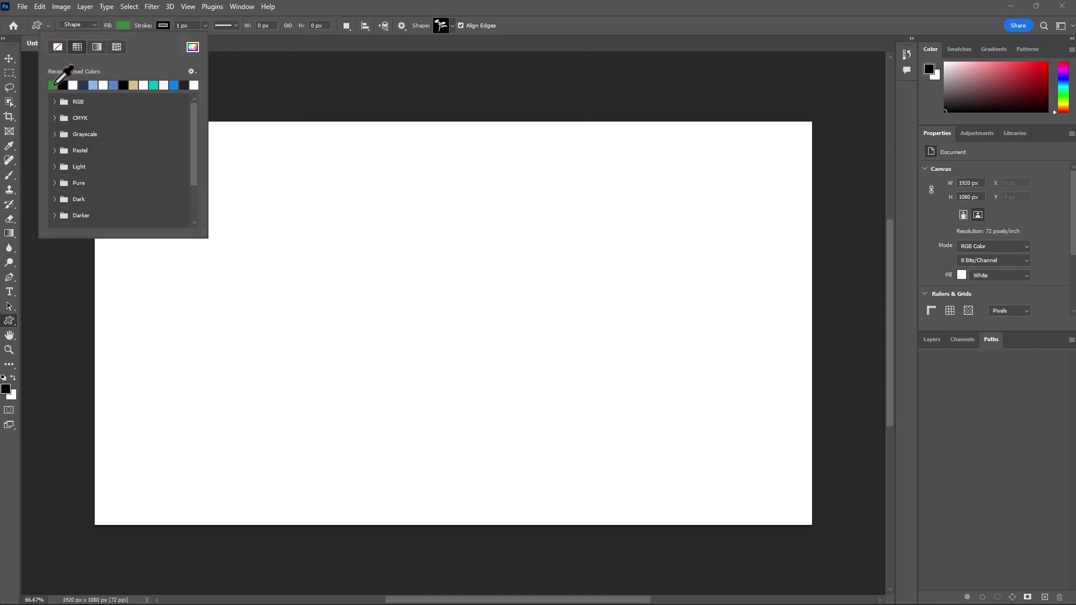
pyautogui.click(193, 46)
pyautogui.moveTo(489, 207); pyautogui.dragTo(482, 231)
pyautogui.click(644, 139)
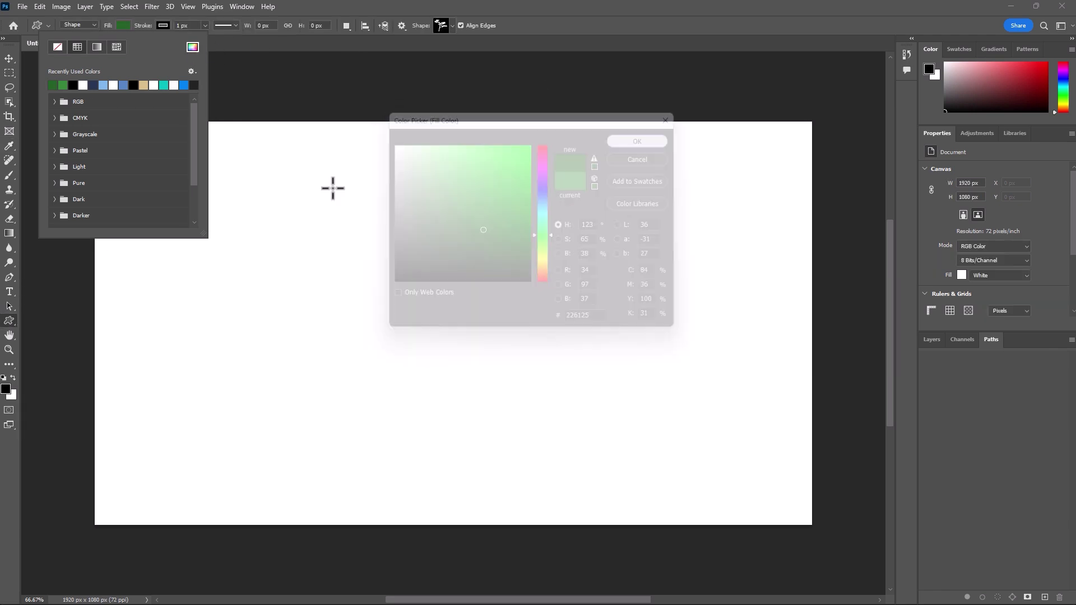
pyautogui.moveTo(299, 155); pyautogui.dragTo(623, 509)
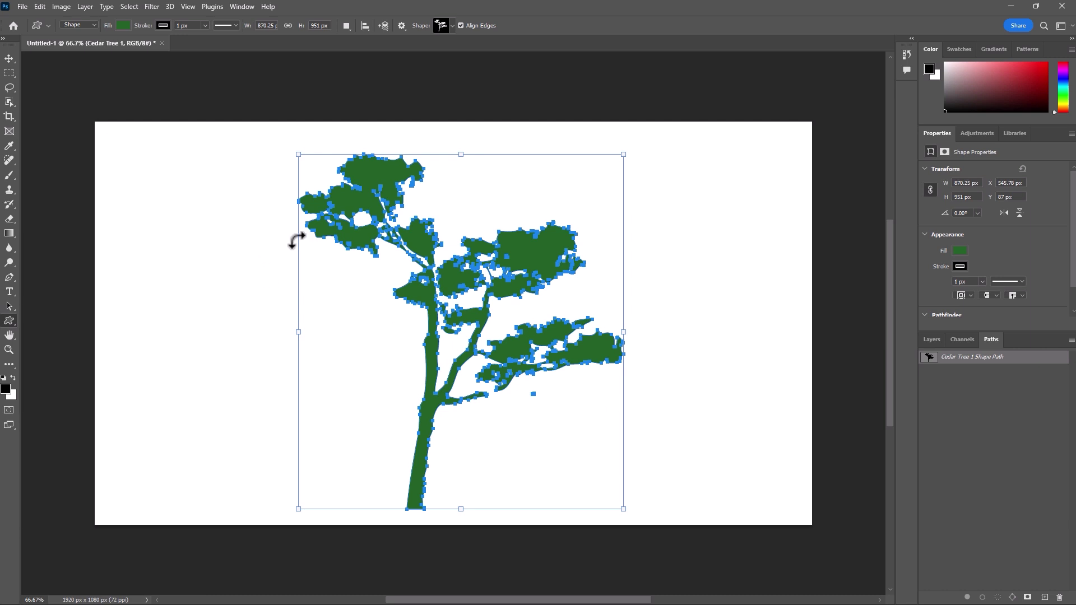
# - Delete the white Background layer so the cedar tree sits on transparency
pyautogui.click(930, 339)
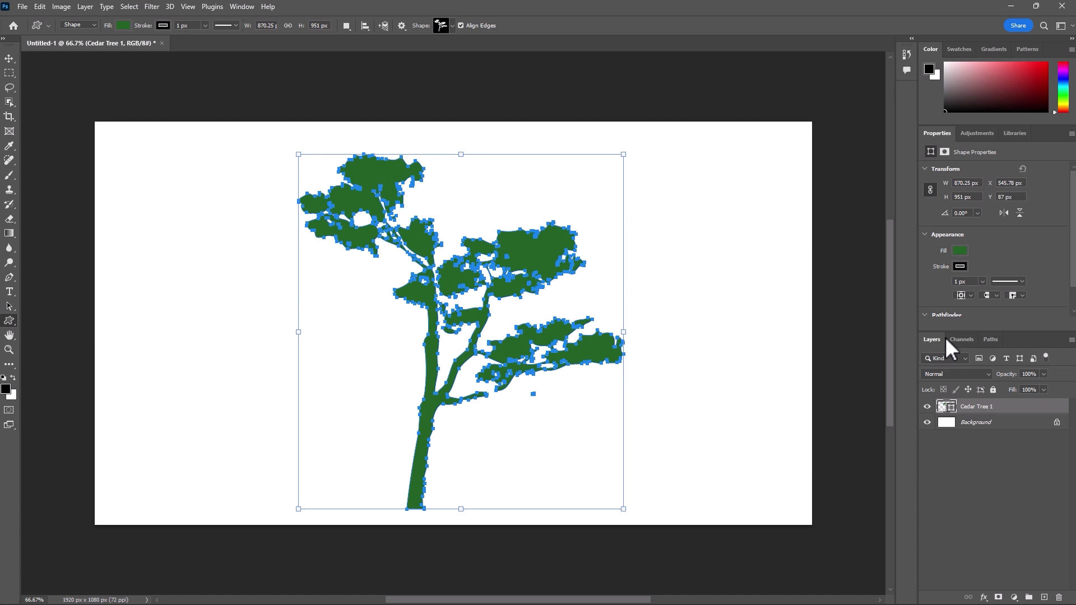
pyautogui.click(988, 429)
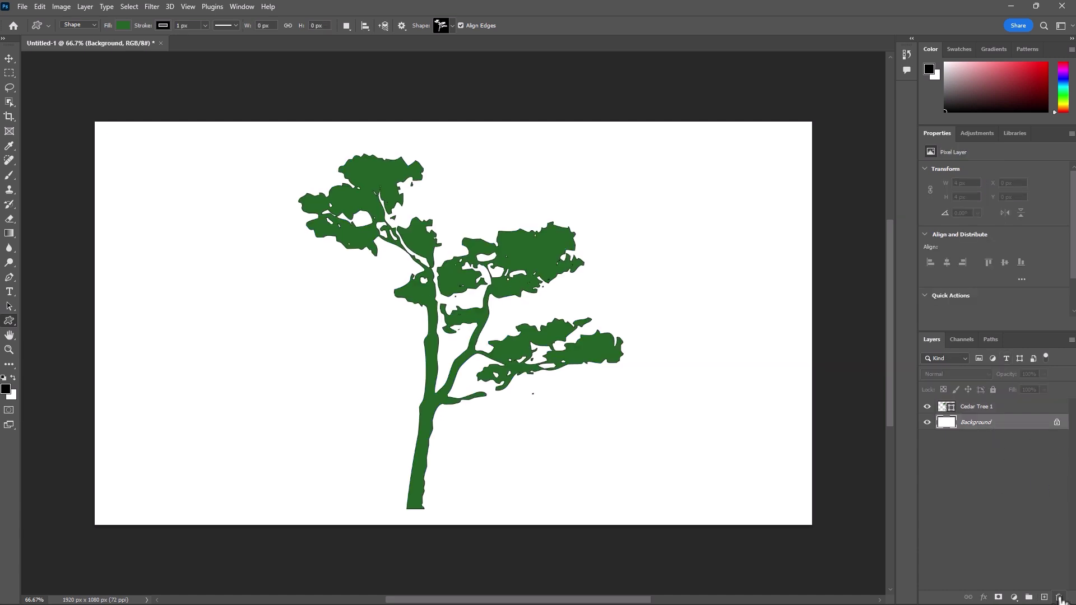
pyautogui.moveTo(988, 429); pyautogui.dragTo(1060, 597)
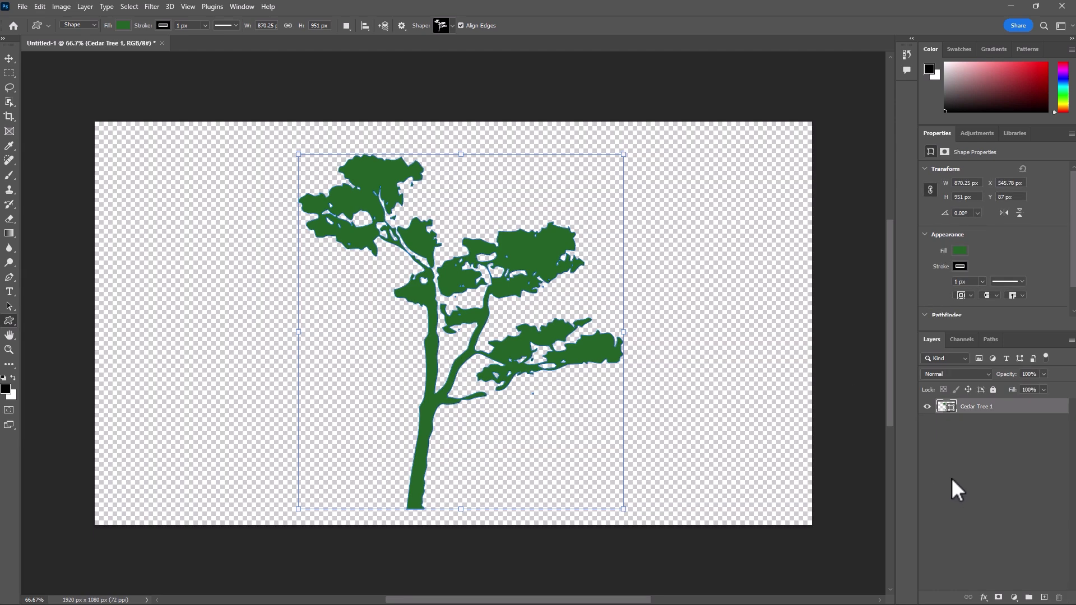
# - Save the document to the Desktop as Tree.psd
pyautogui.click(22, 7)
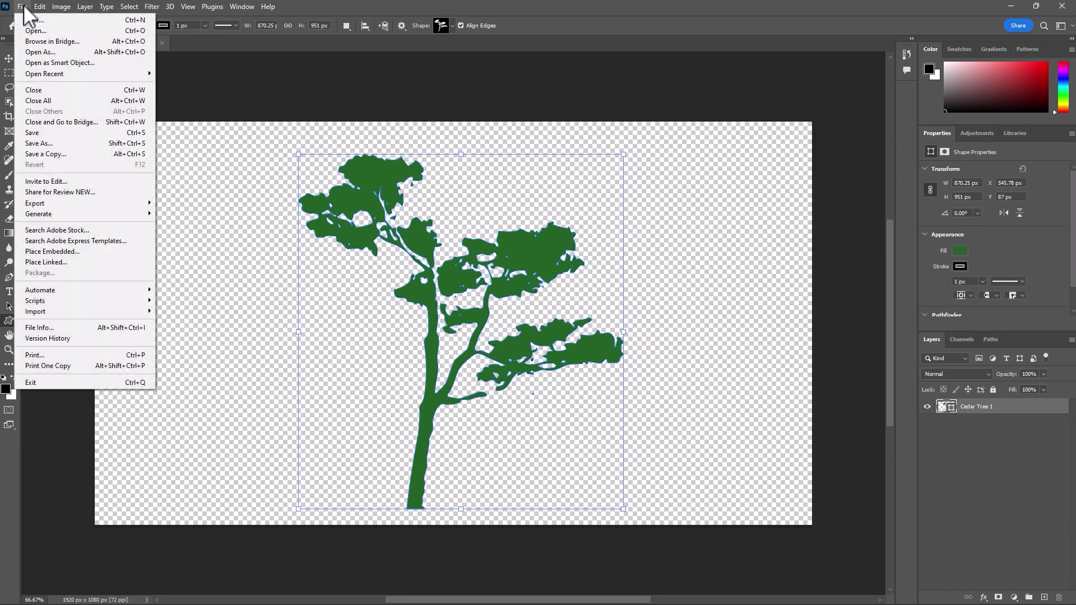
pyautogui.click(45, 131)
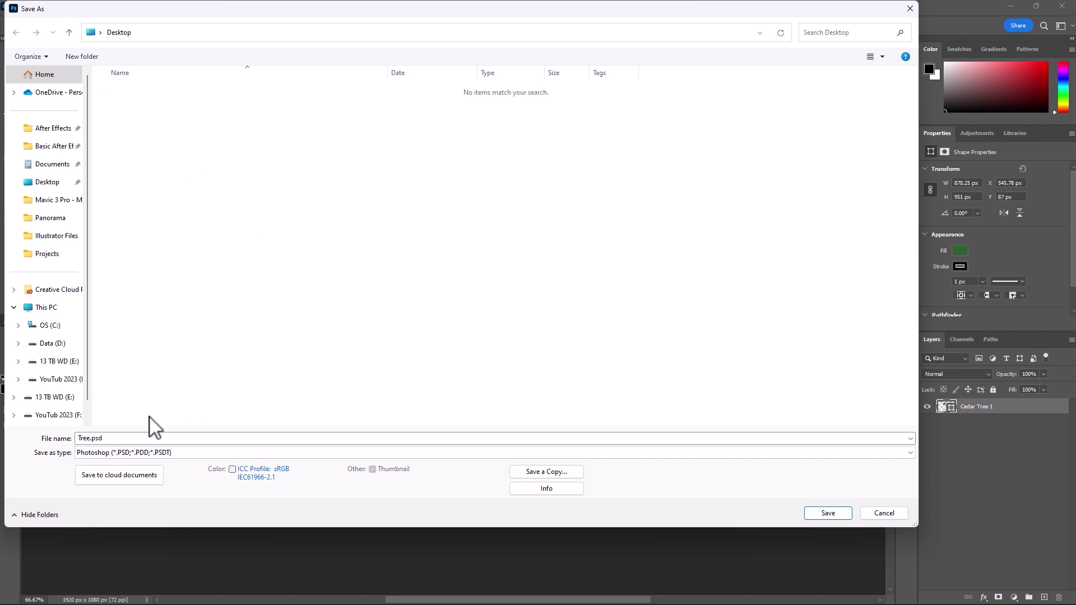
pyautogui.doubleClick(150, 439)
pyautogui.write('Tr')
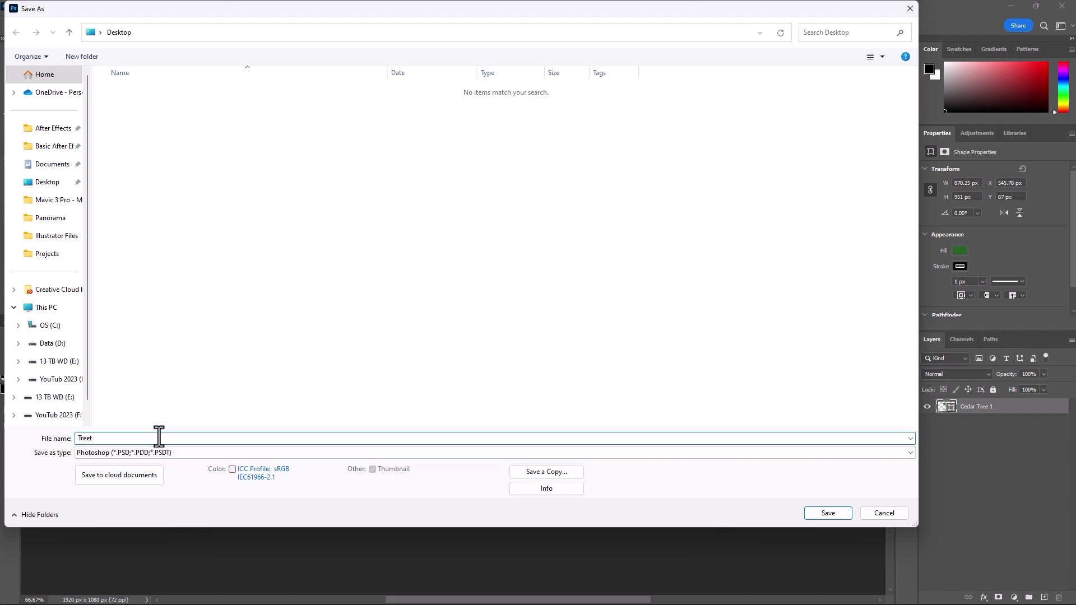
pyautogui.press('Return')
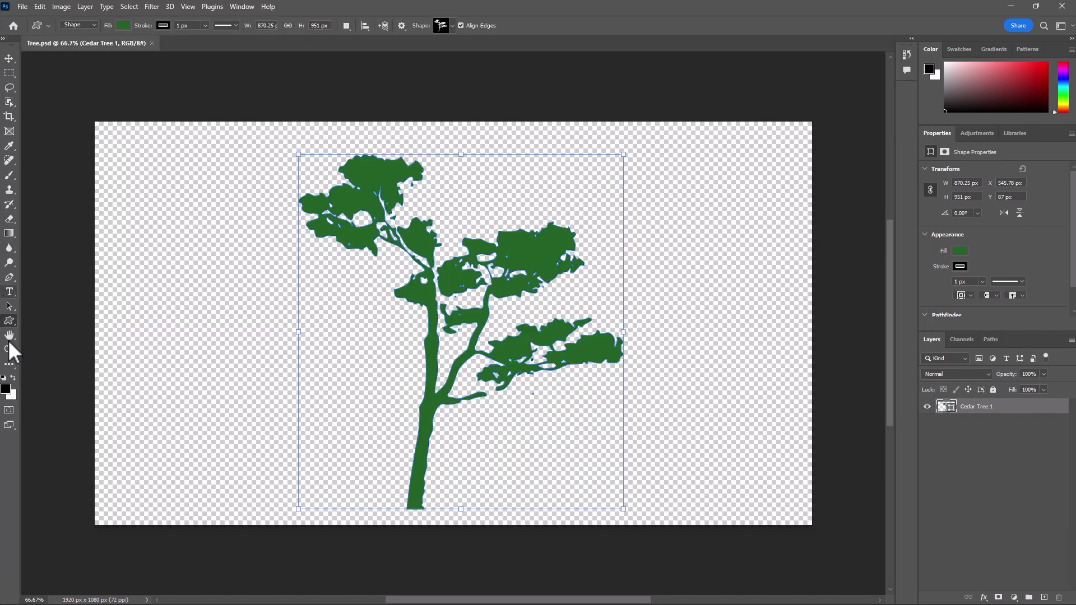
# - Select Cedar Tree 1 Shape Path with the Path Selection Tool and copy it
pyautogui.click(10, 306)
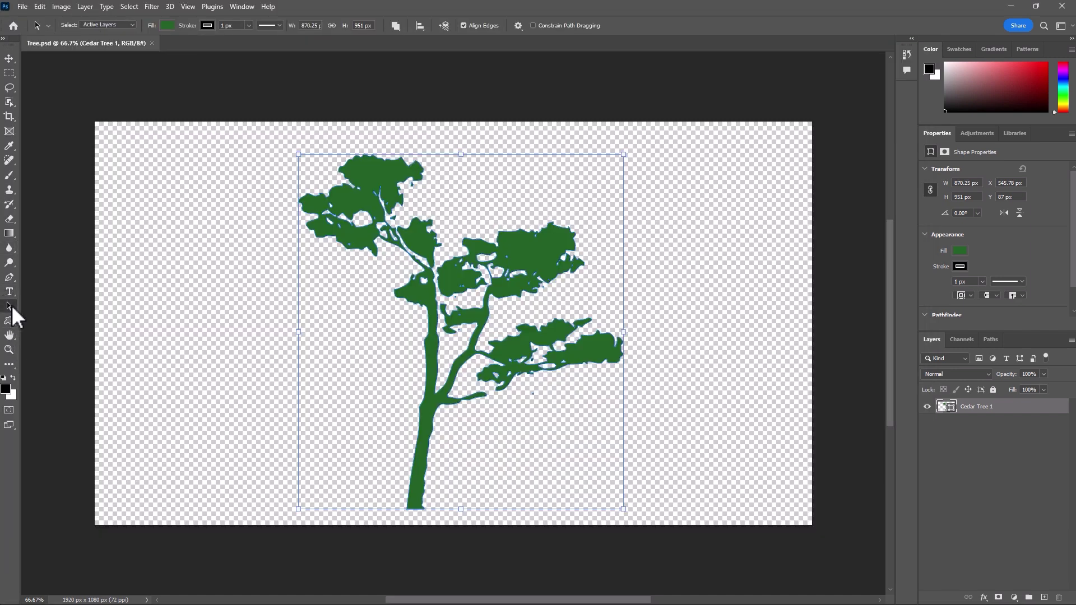
pyautogui.click(990, 339)
pyautogui.click(972, 442)
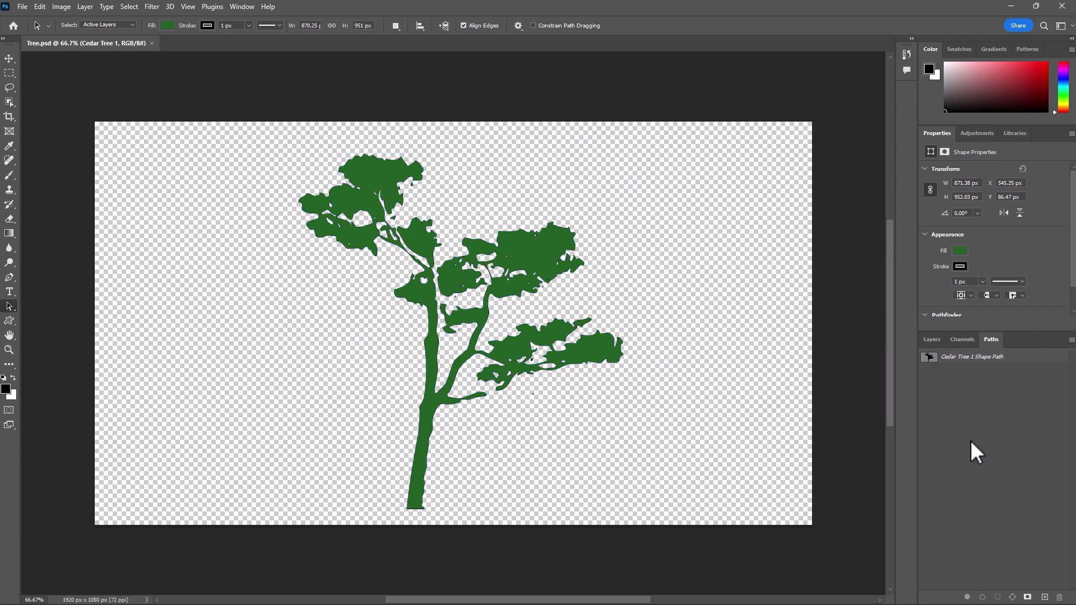
pyautogui.click(931, 359)
pyautogui.click(464, 398)
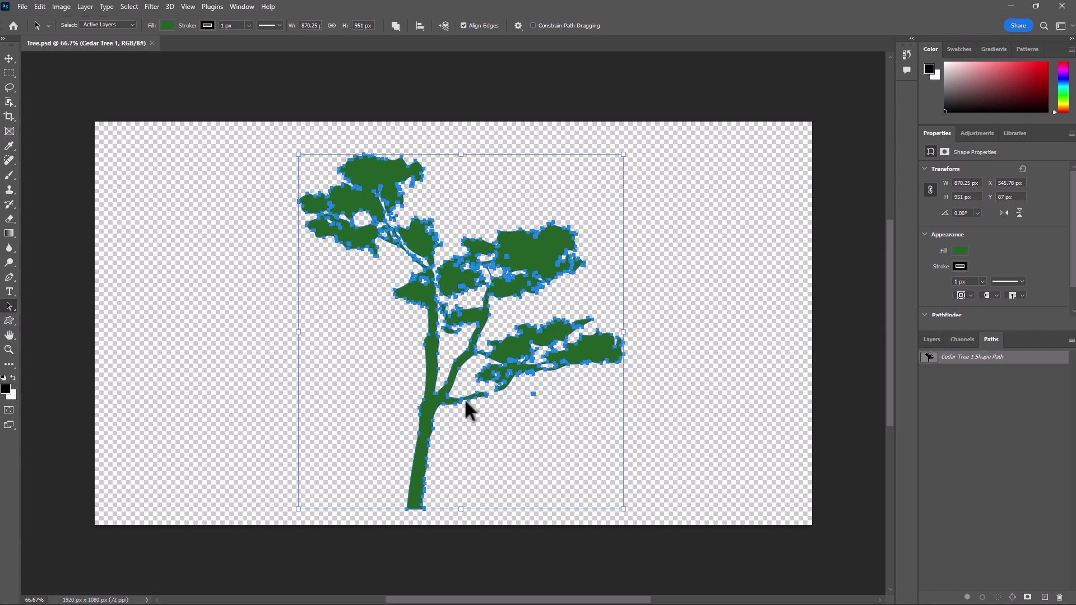
pyautogui.click(6, 307)
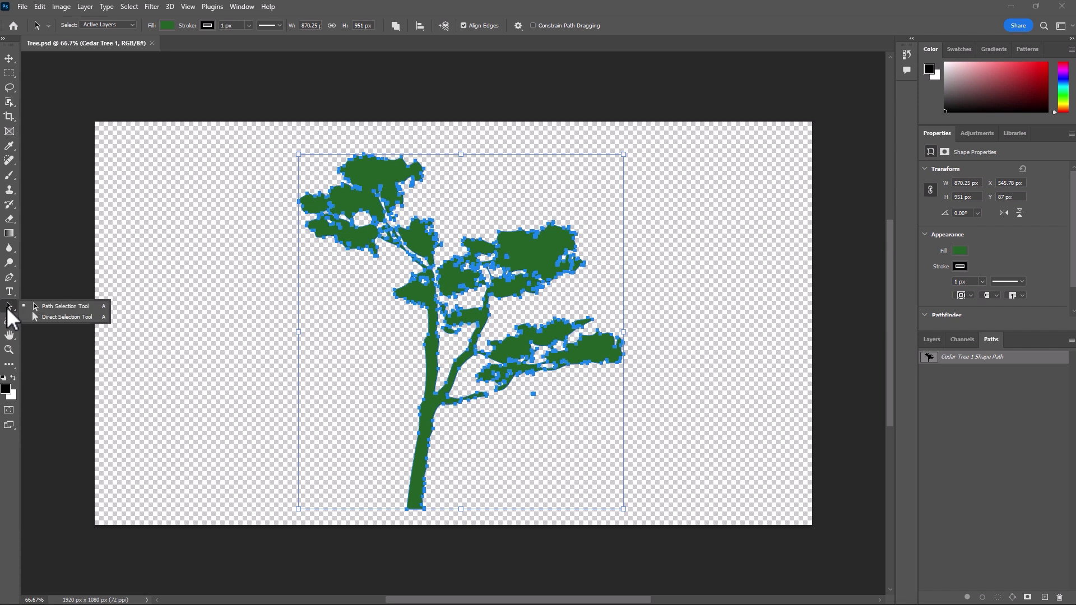
pyautogui.click(84, 308)
pyautogui.hotkey('ctrl', 'c')
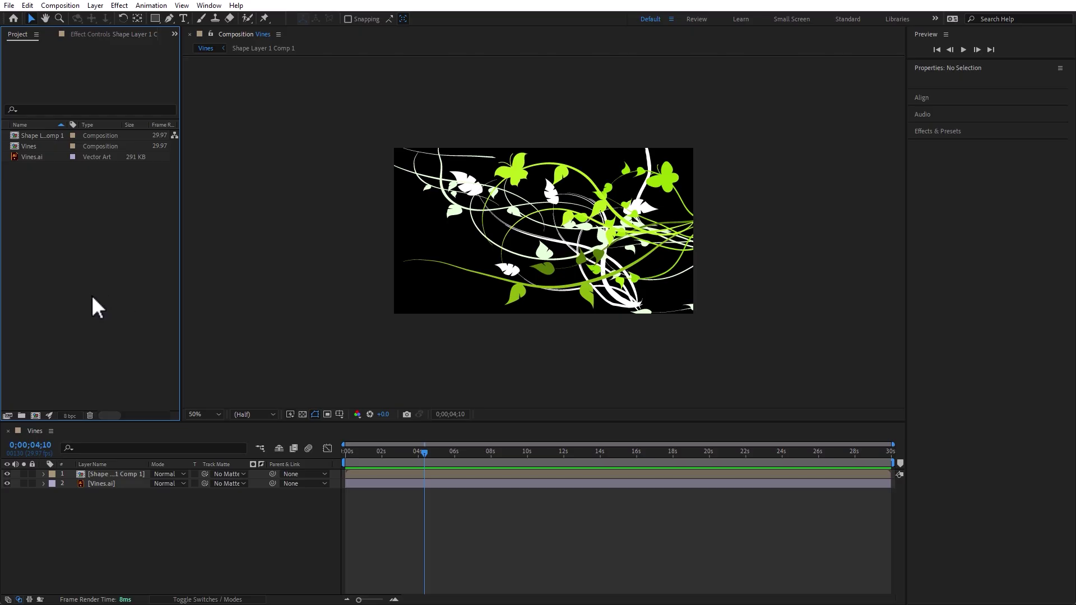
# - Import Tree.psd from the Desktop as merged footage
pyautogui.doubleClick(91, 251)
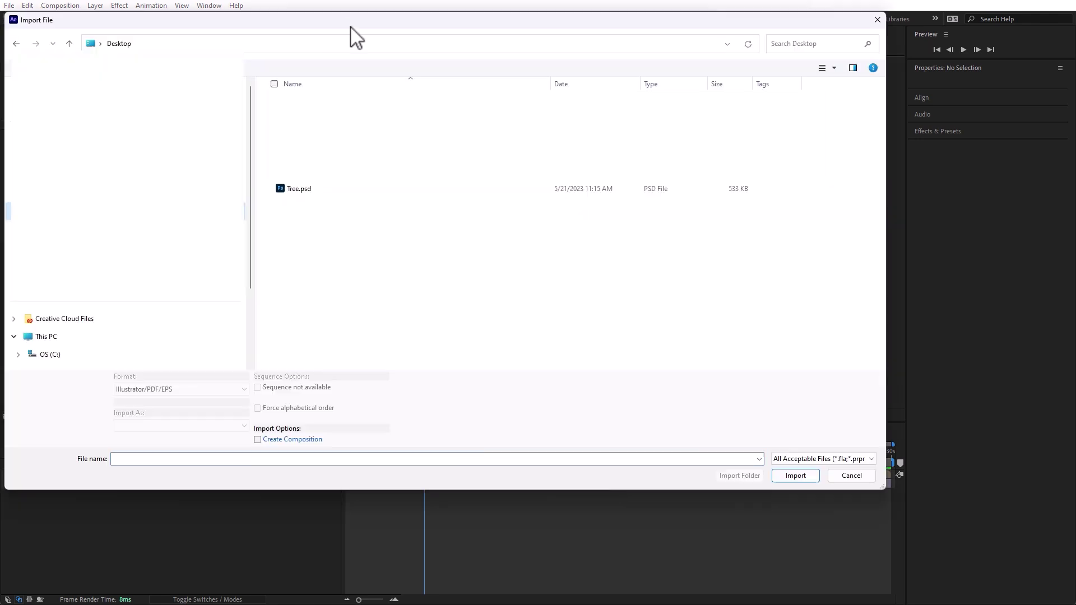
pyautogui.doubleClick(289, 201)
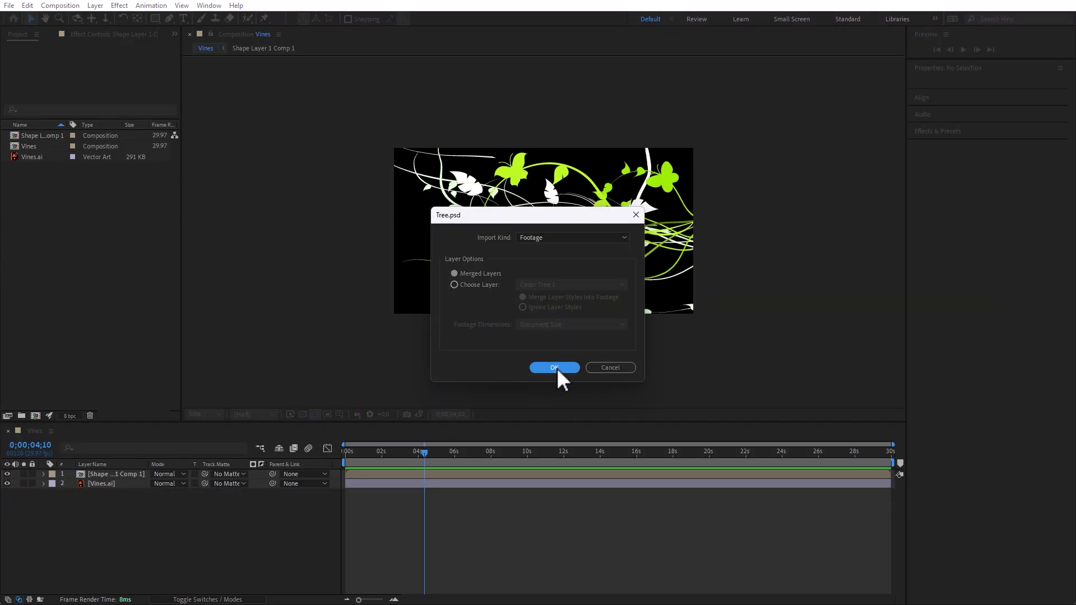
pyautogui.click(554, 367)
# - Create a new composition named Tree and place Tree.psd in its timeline
pyautogui.rightClick(20, 143)
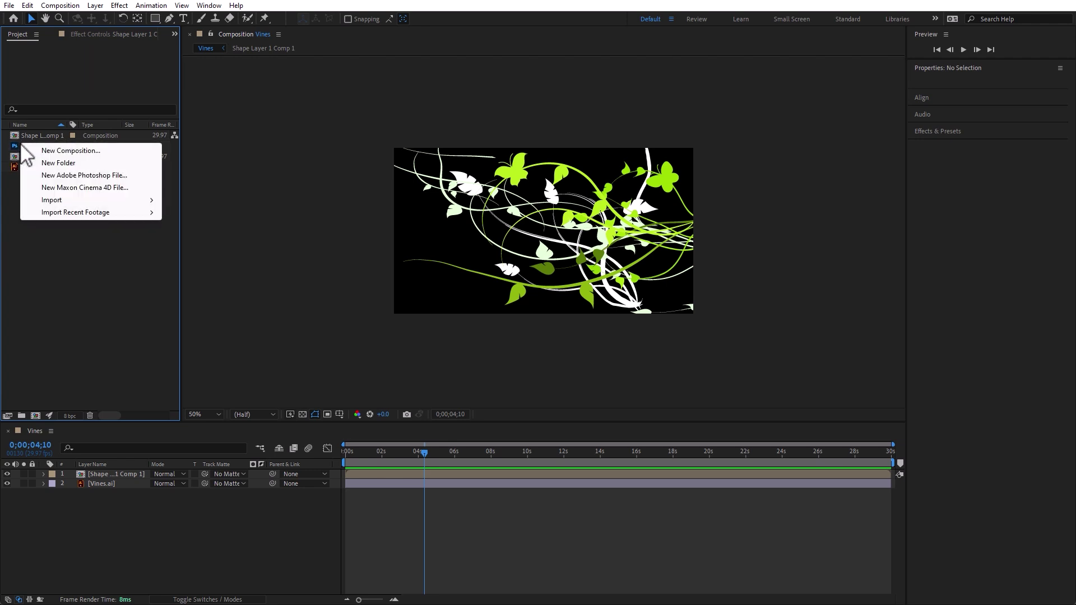
pyautogui.click(81, 151)
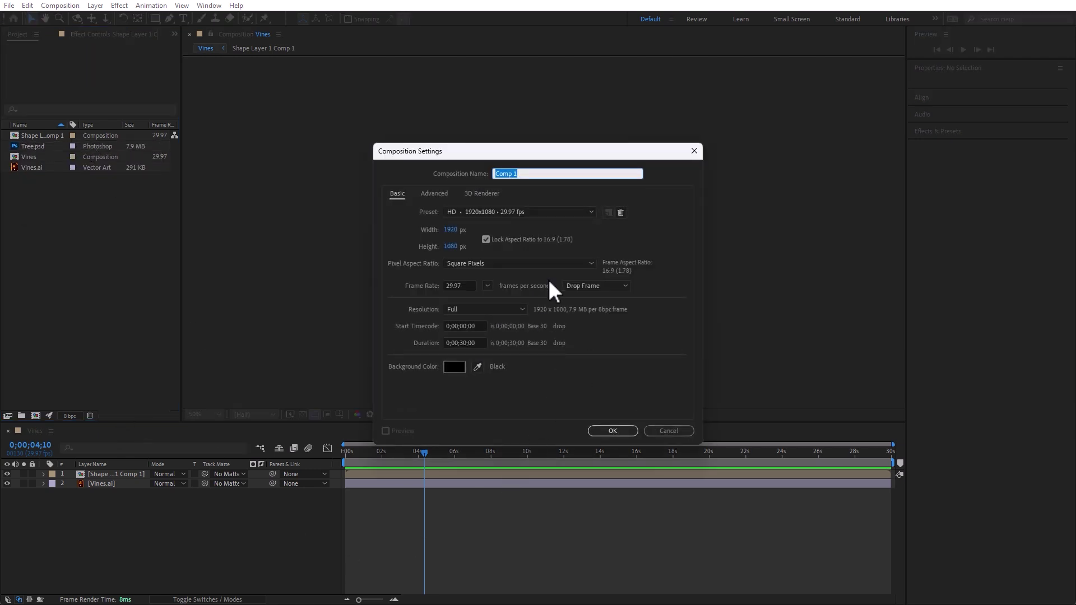
pyautogui.write('Tree')
pyautogui.press('Return')
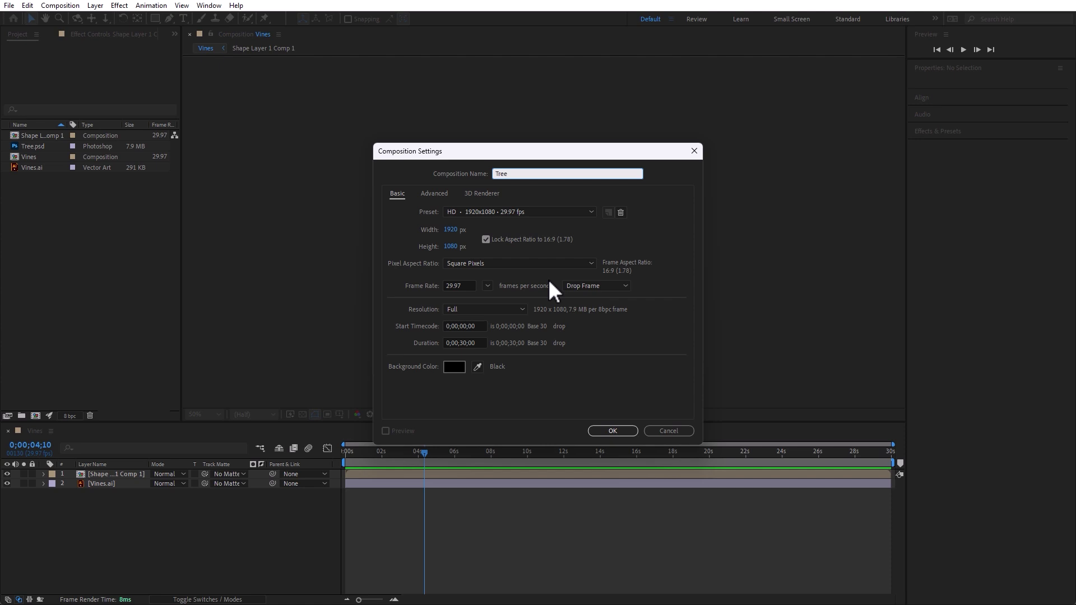
pyautogui.moveTo(25, 157); pyautogui.dragTo(451, 539)
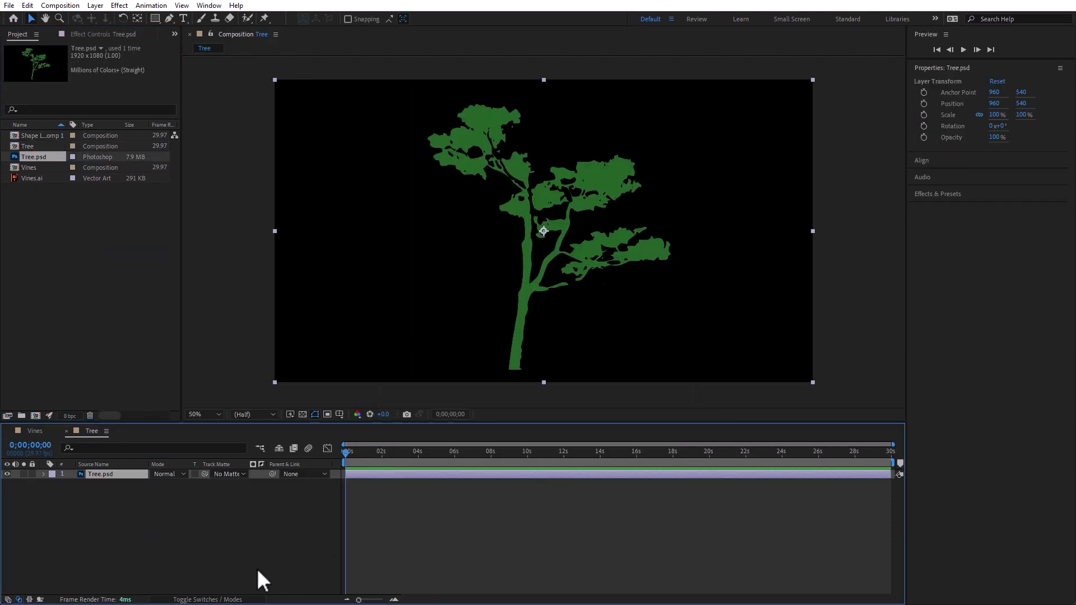
pyautogui.click(235, 566)
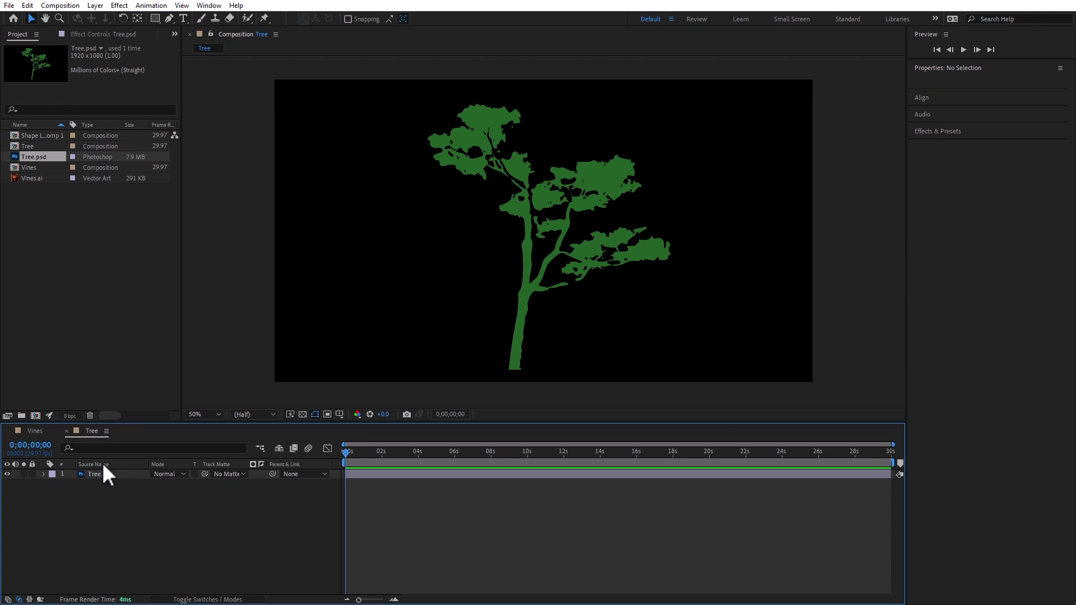
# - Draw a tall white rectangle over the tree at 12.5% viewer zoom
pyautogui.press('q')
pyautogui.press(',')
pyautogui.press(',')
pyautogui.press(',')
pyautogui.press(',')
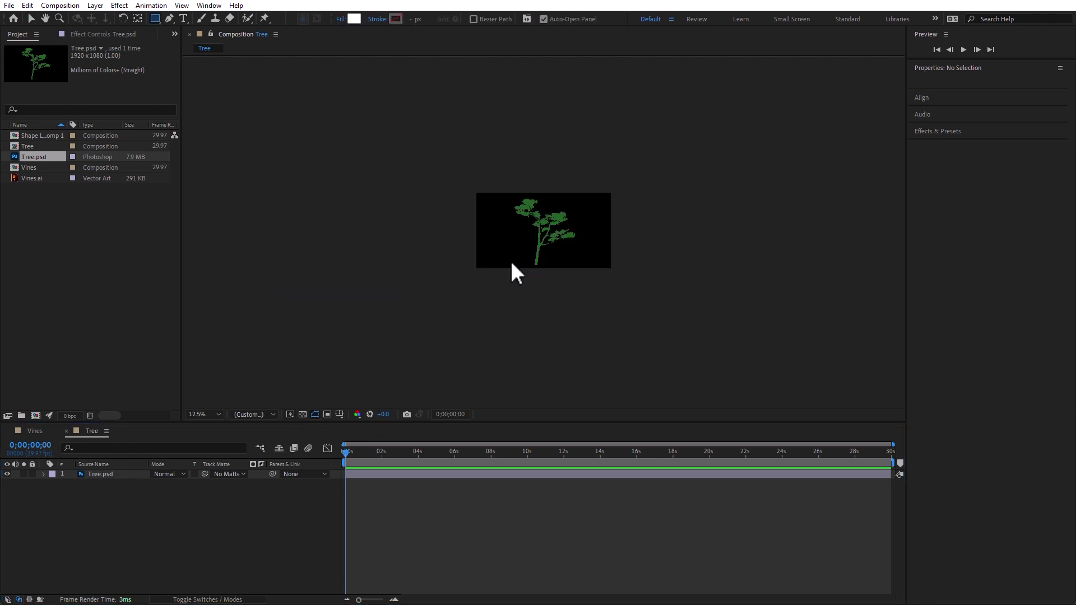
pyautogui.moveTo(539, 155)
pyautogui.mouseDown()
pyautogui.moveTo(559, 315)
pyautogui.moveTo(549, 322)
pyautogui.mouseUp()
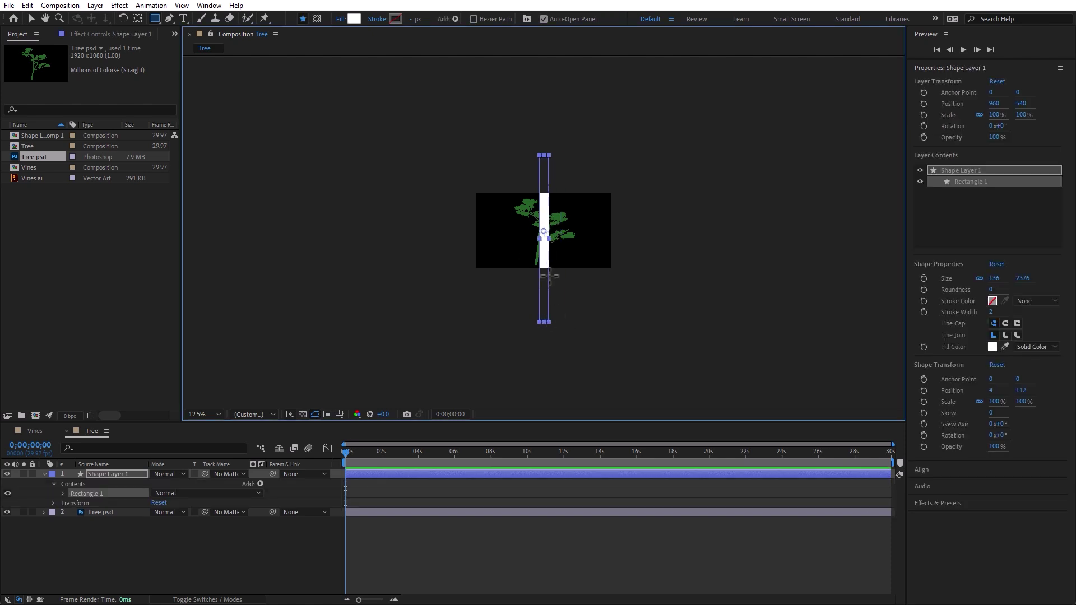
# - Rotate Shape Layer 1 to about -34° so the bar tilts diagonally
pyautogui.press('v')
pyautogui.click(181, 553)
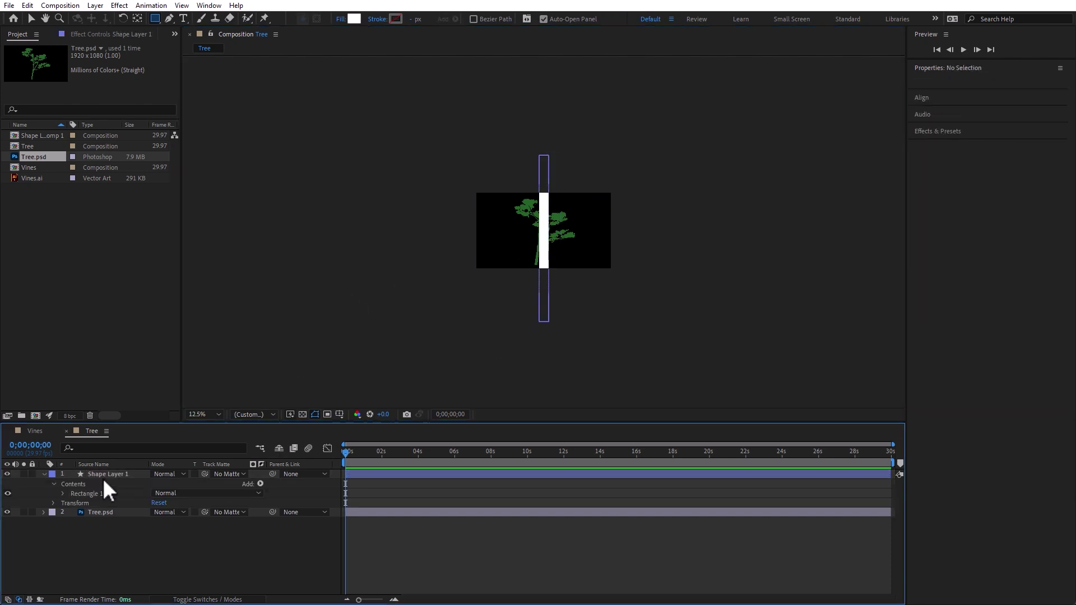
pyautogui.click(132, 473)
pyautogui.press('r')
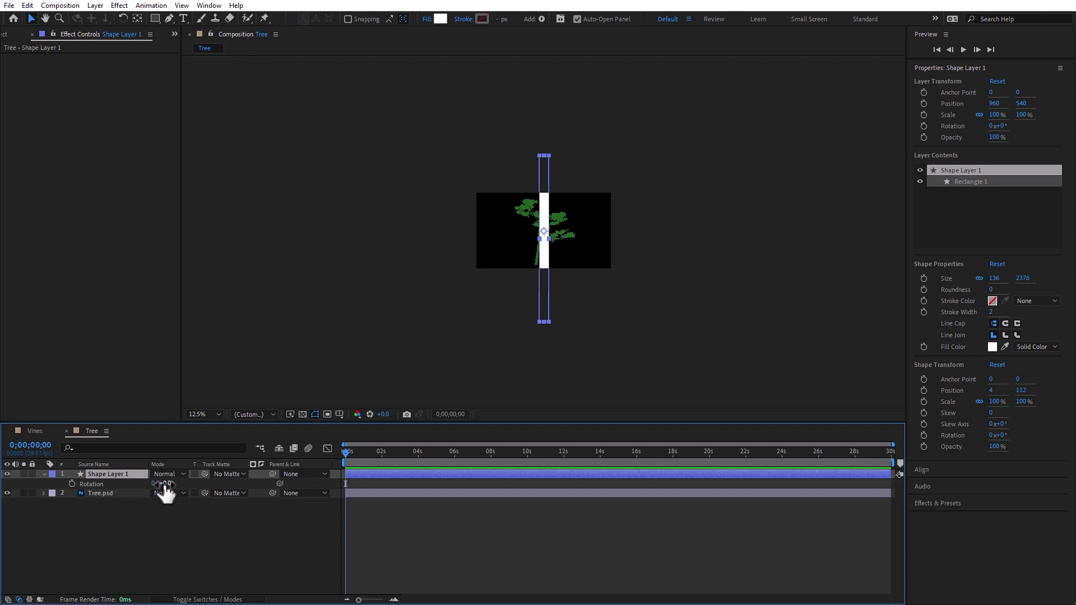
pyautogui.moveTo(161, 484); pyautogui.dragTo(131, 483)
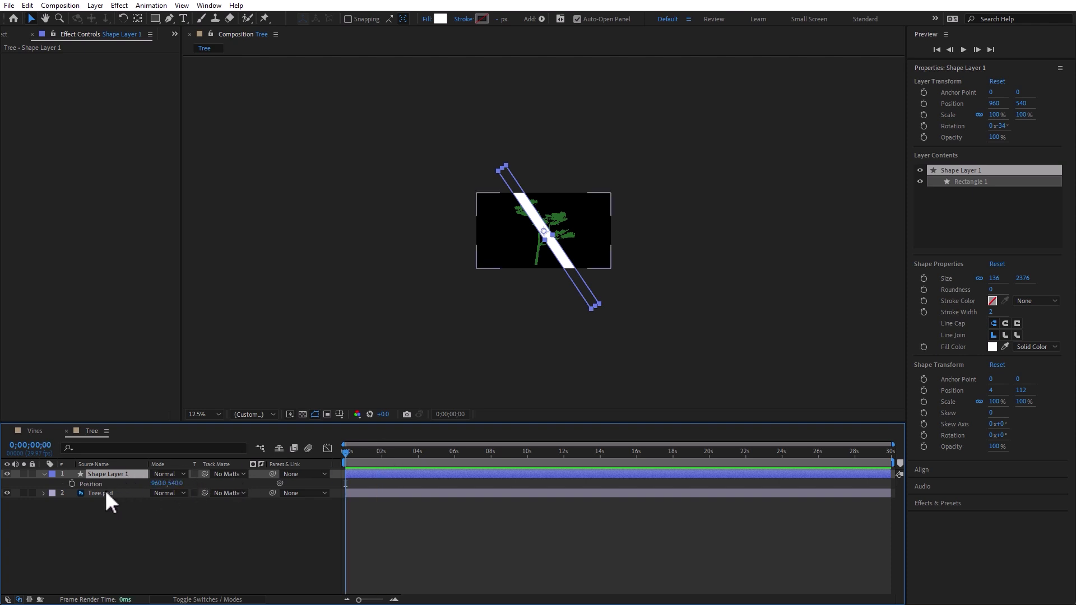
# - Keyframe the bar's Position from -176, 1052 at 0s to 2376, -644 at 5;22
pyautogui.click(81, 486)
pyautogui.click(73, 484)
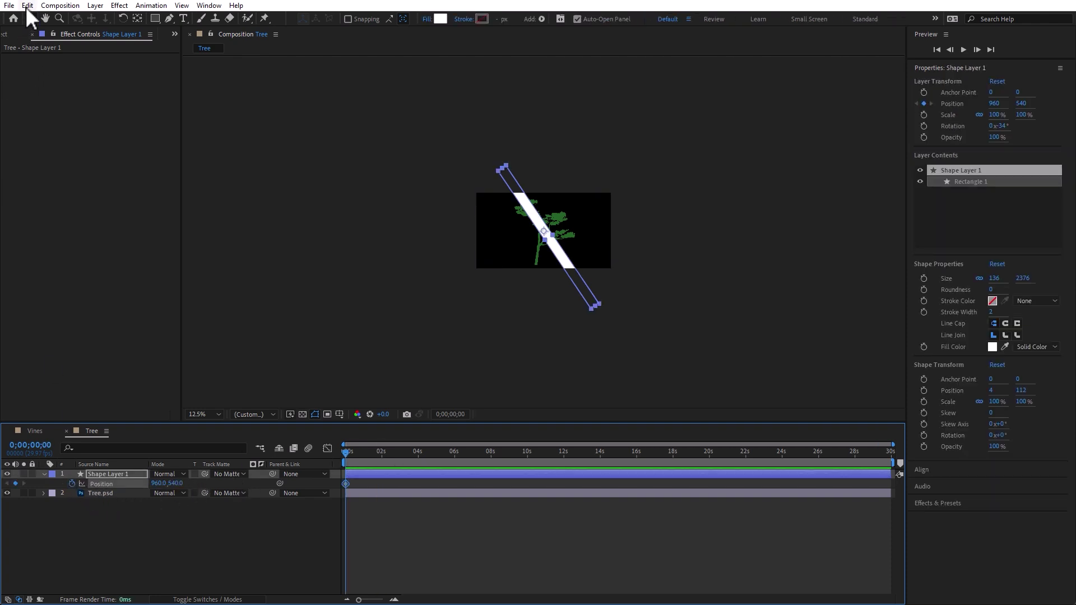
pyautogui.click(566, 267)
pyautogui.moveTo(540, 279); pyautogui.dragTo(463, 313)
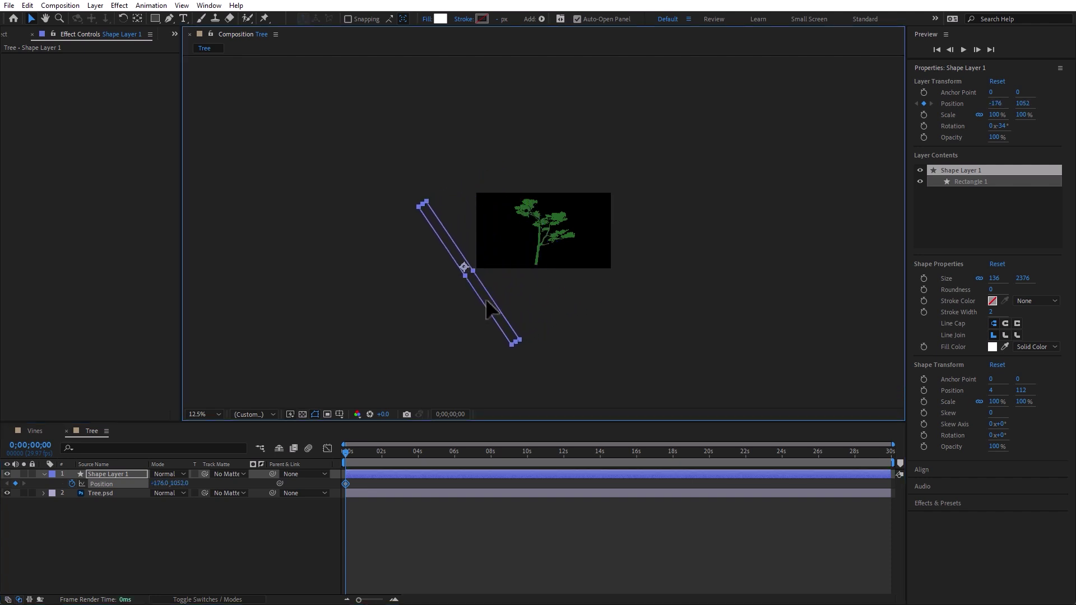
pyautogui.click(449, 460)
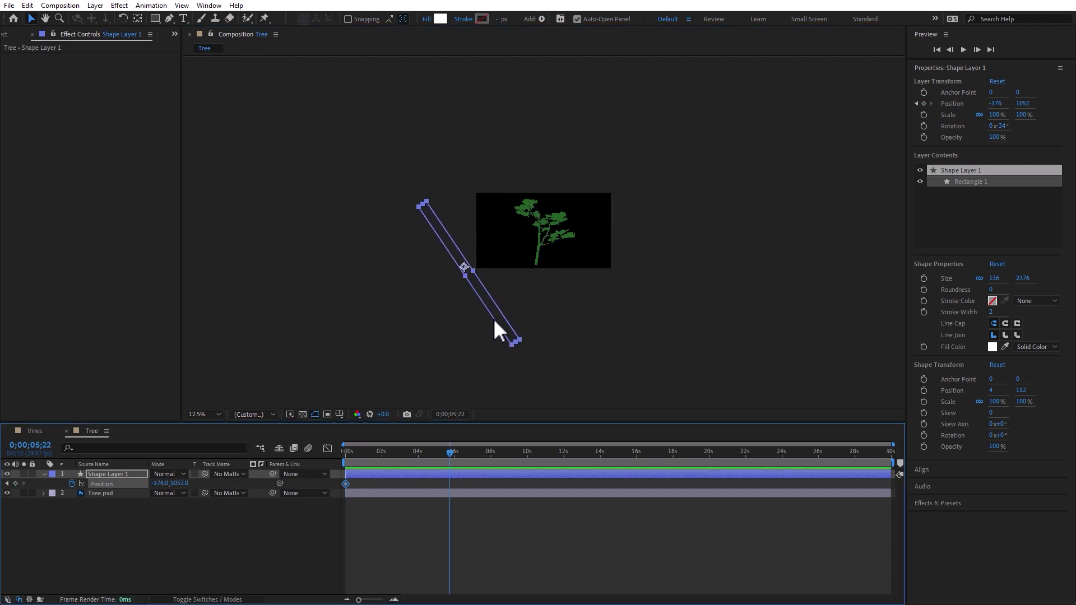
pyautogui.moveTo(504, 325); pyautogui.dragTo(689, 204)
# - Narrow the bar to 28% × 100% scale
pyautogui.click(196, 513)
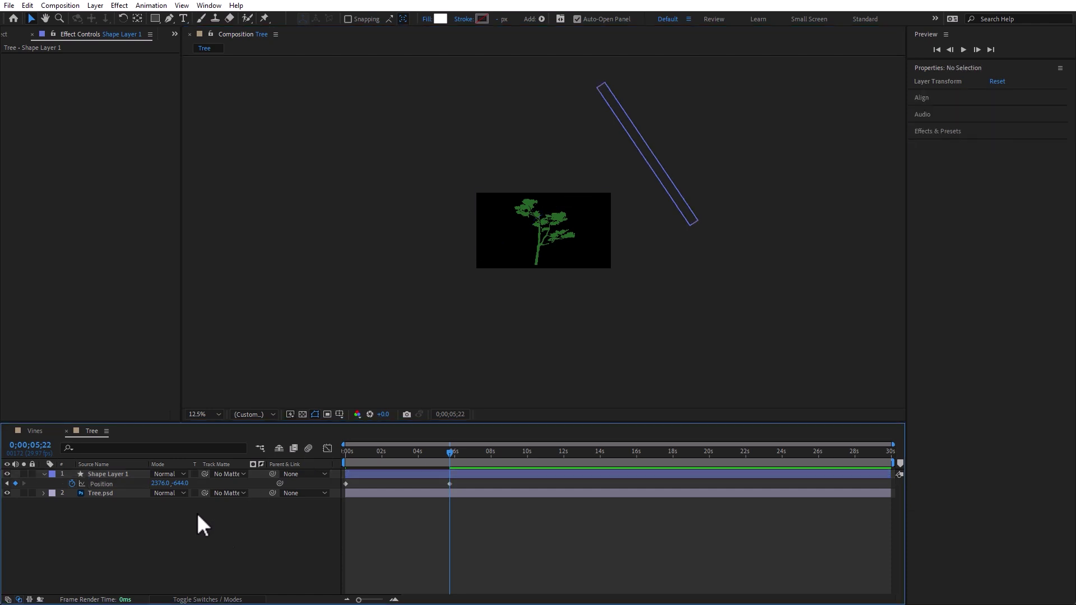
pyautogui.click(109, 475)
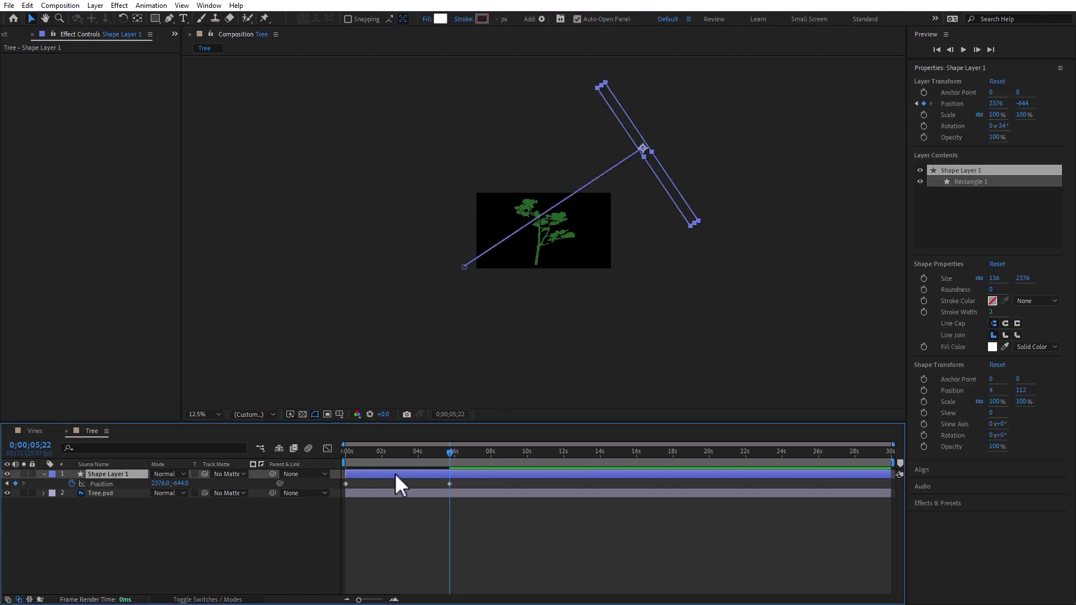
pyautogui.moveTo(409, 453); pyautogui.dragTo(387, 453)
pyautogui.press('s')
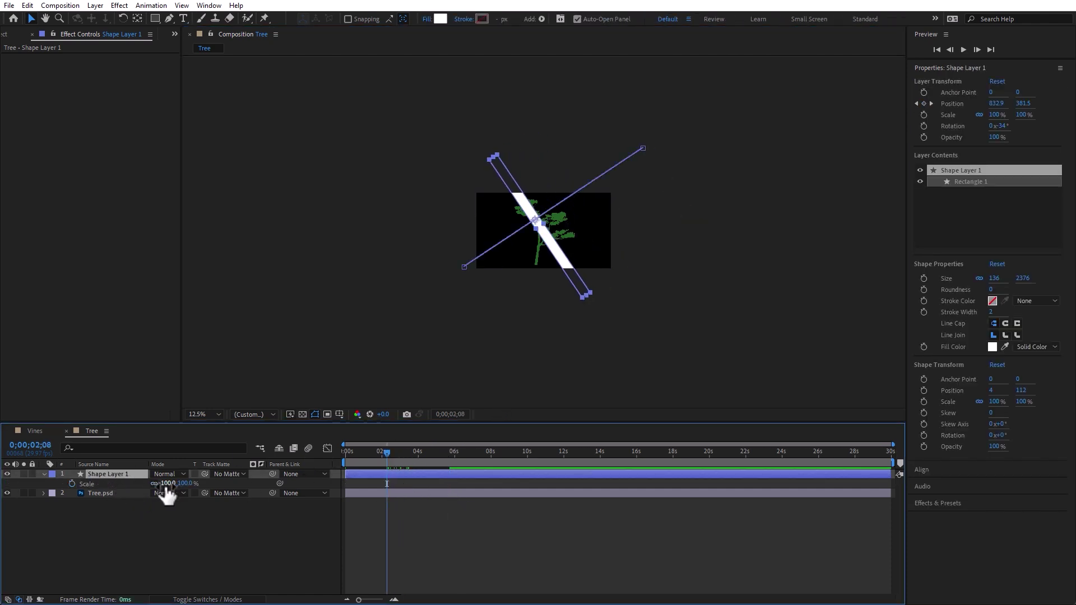
pyautogui.moveTo(167, 483); pyautogui.dragTo(128, 483)
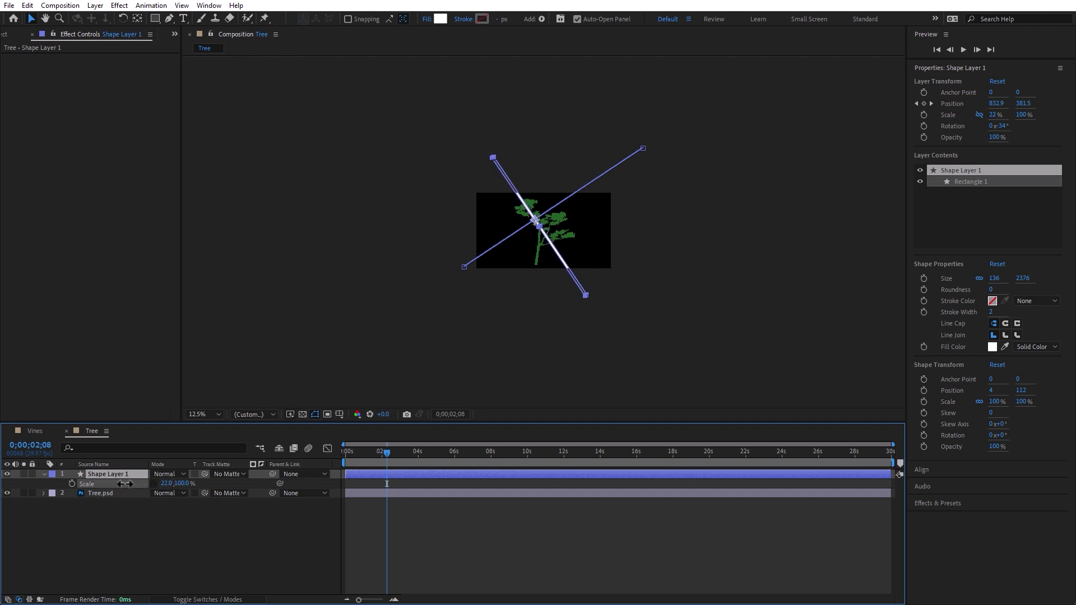
pyautogui.scroll(4, 547, 284)
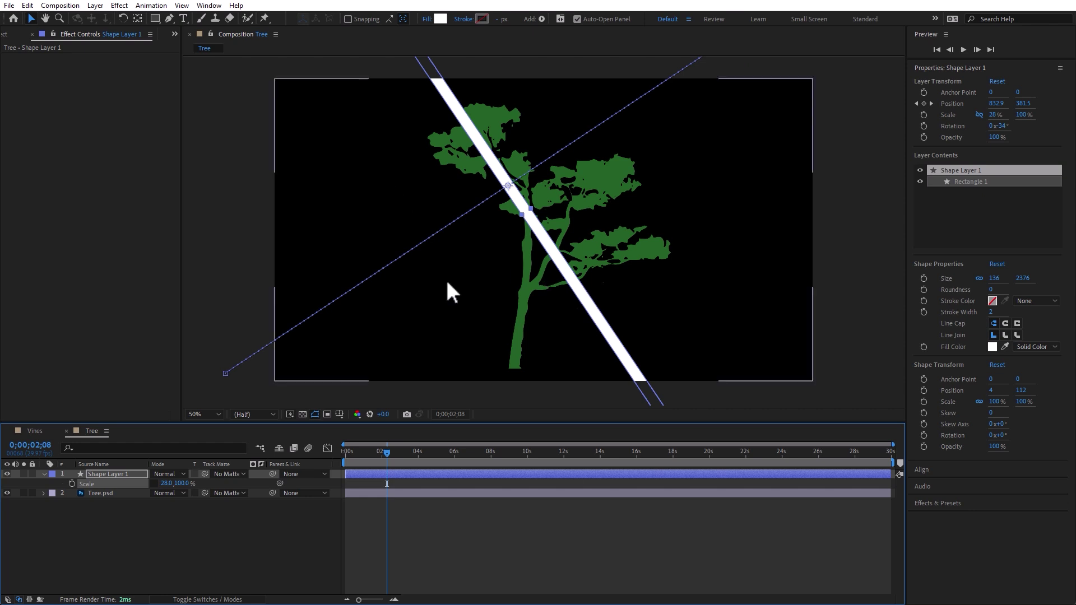
# - Apply Gaussian Blur to Shape Layer 1 with Blurriness 85.1
pyautogui.click(119, 7)
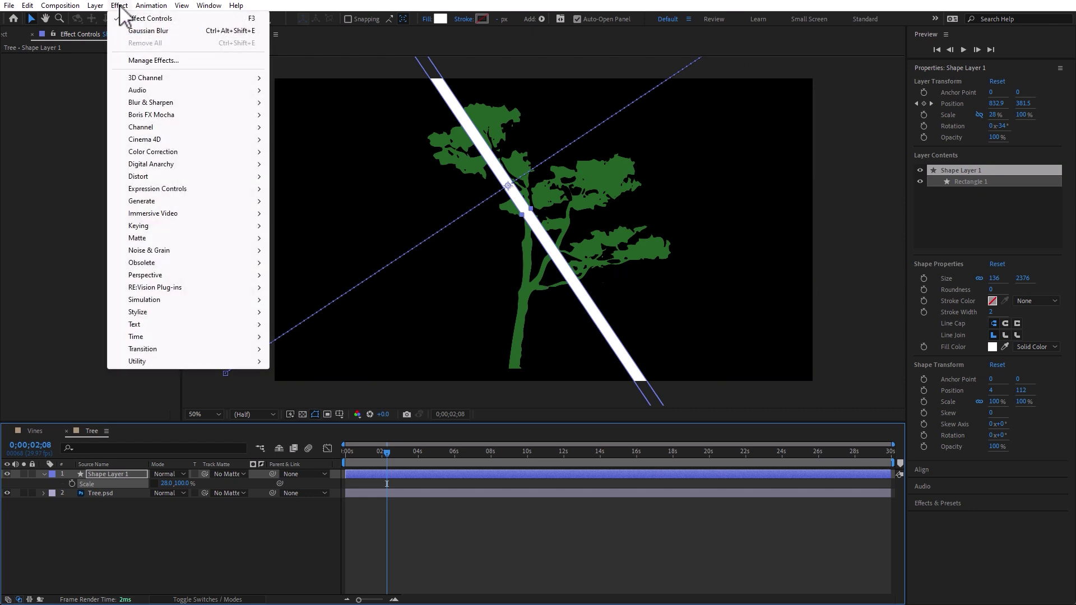
pyautogui.click(147, 31)
pyautogui.moveTo(104, 66); pyautogui.dragTo(634, 123)
pyautogui.click(200, 553)
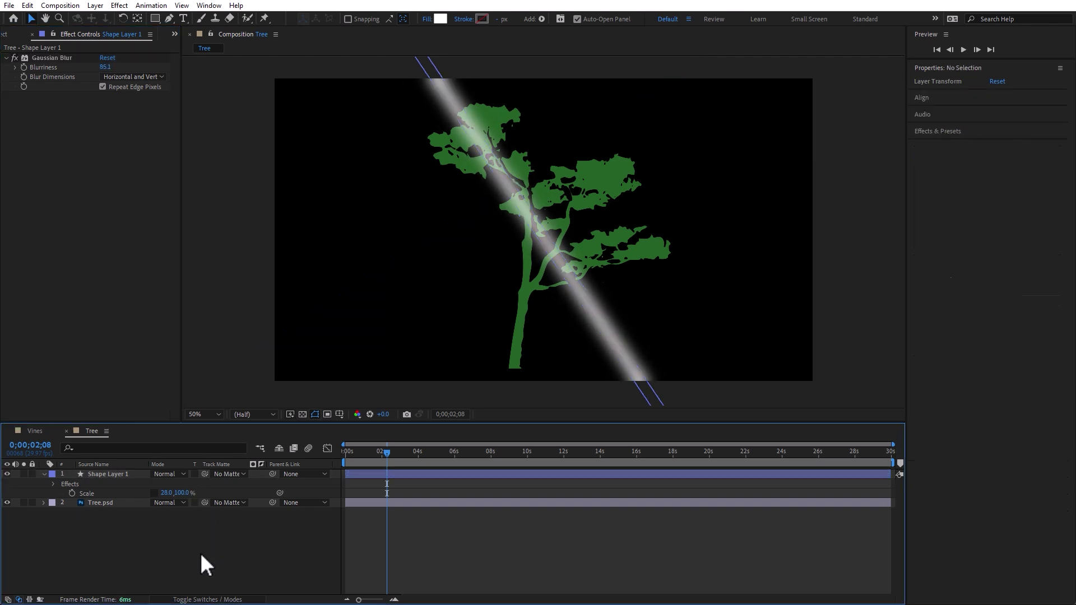
pyautogui.click(113, 473)
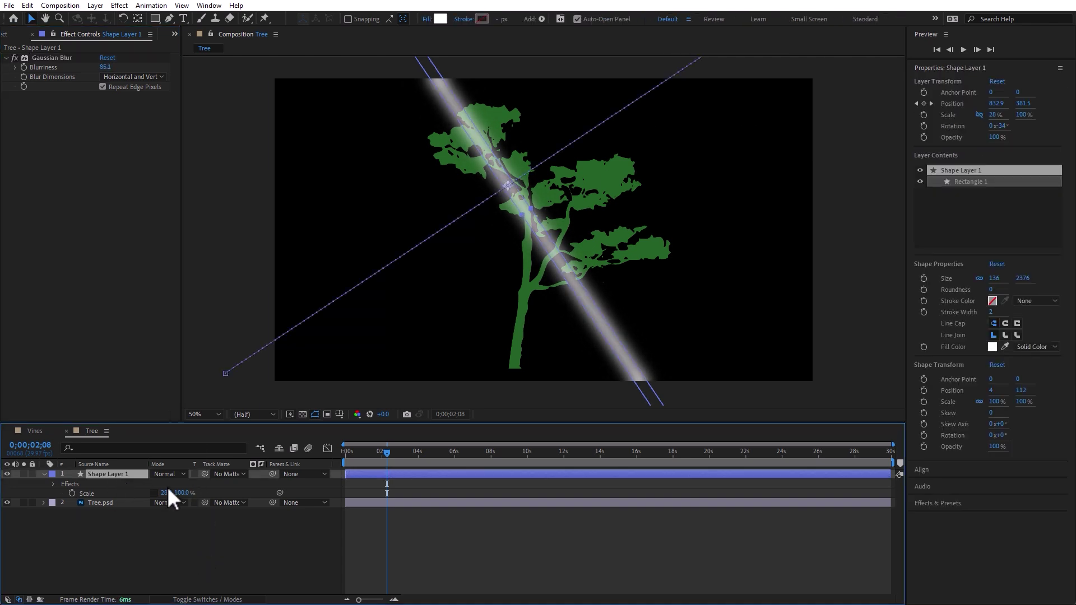
# - Pre-compose Shape Layer 1, moving all attributes into the new composition
pyautogui.click(95, 5)
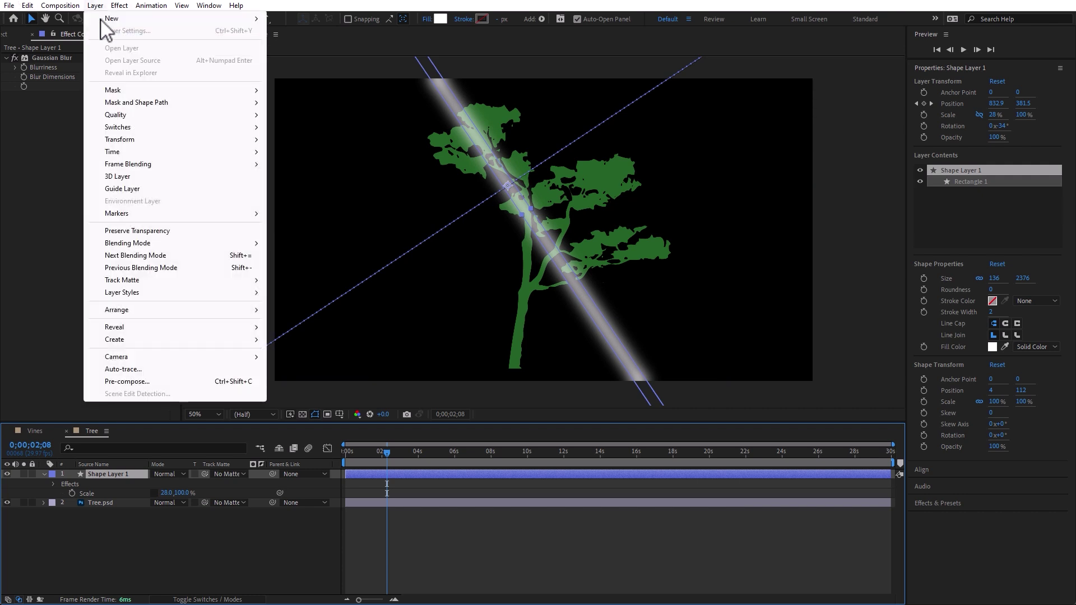
pyautogui.click(126, 381)
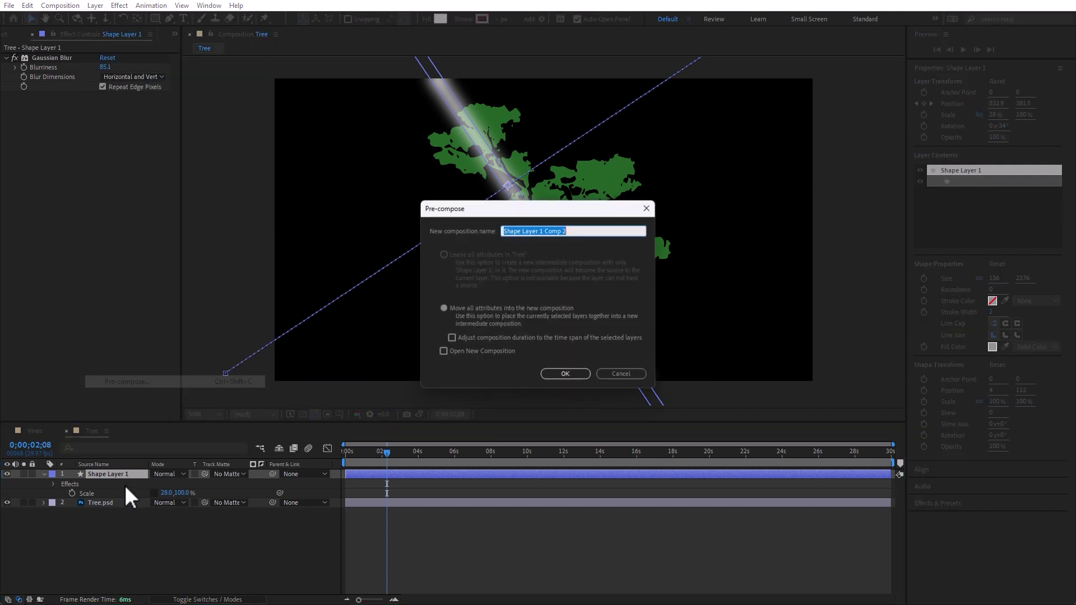
pyautogui.click(566, 374)
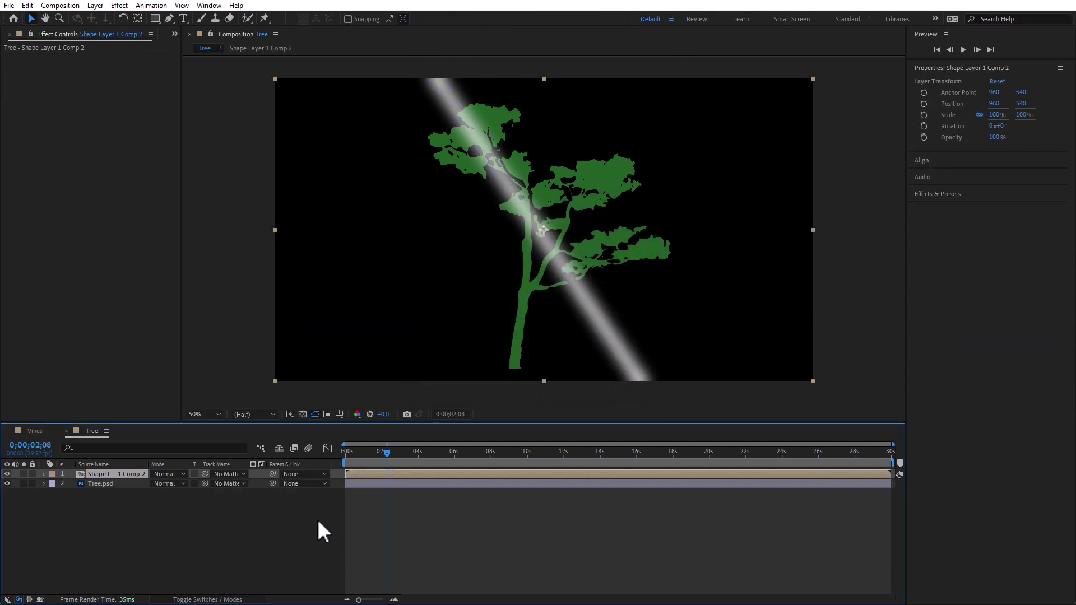
# - Paste the cedar tree paths as masks and nudge the layer to line up with the tree
pyautogui.press('Return')
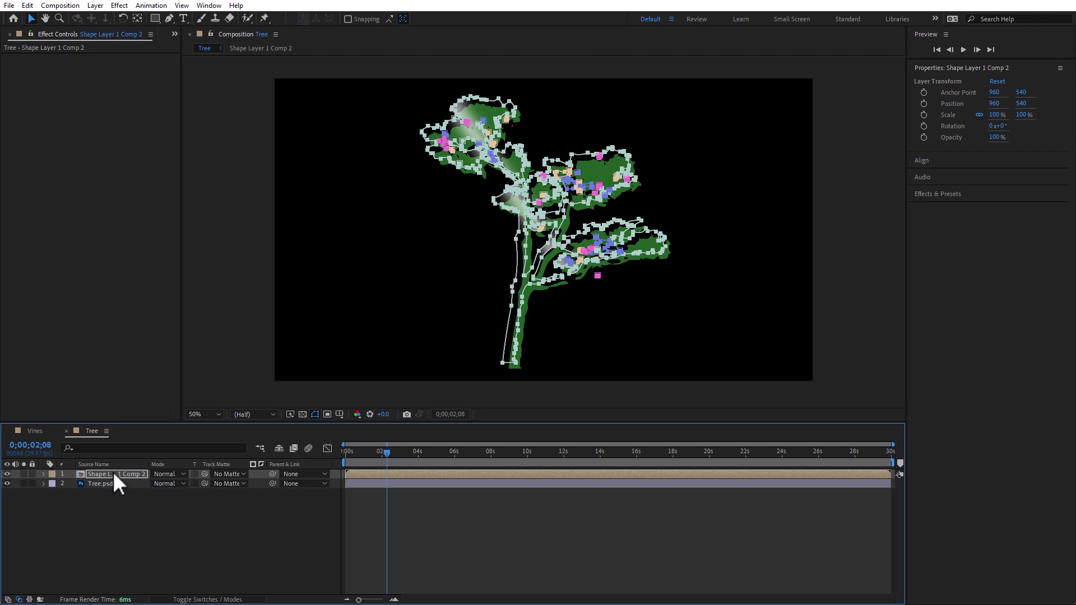
pyautogui.press('m')
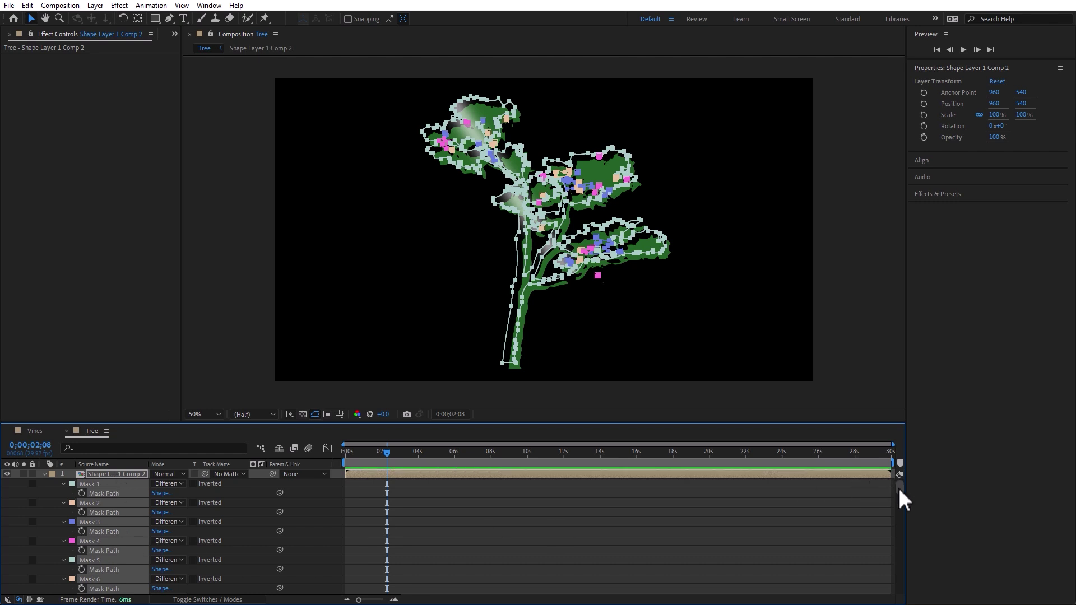
pyautogui.moveTo(899, 487); pyautogui.dragTo(901, 604)
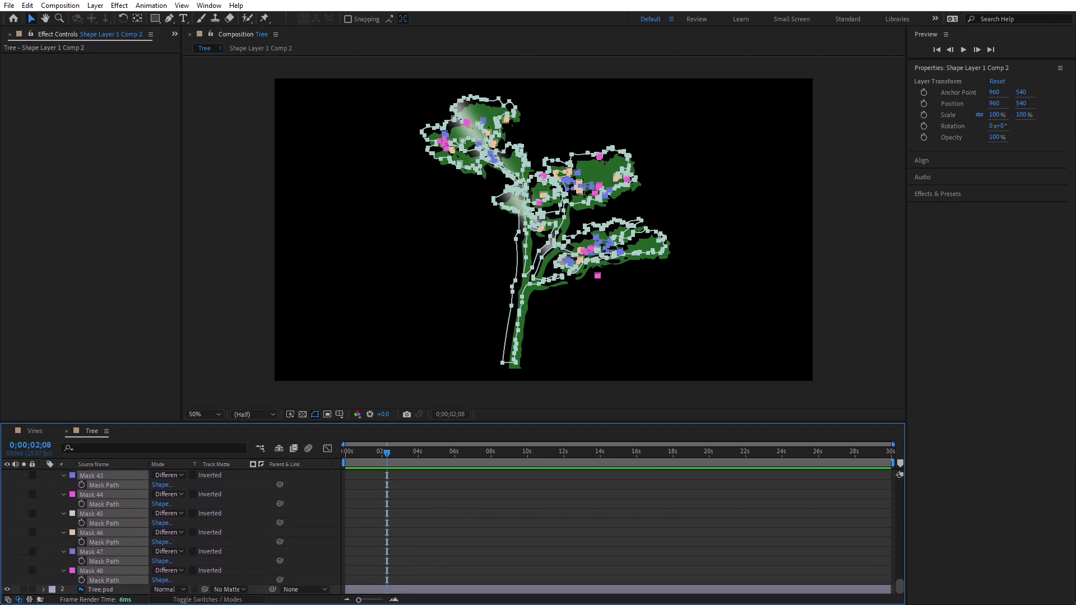
pyautogui.moveTo(899, 588); pyautogui.dragTo(887, 446)
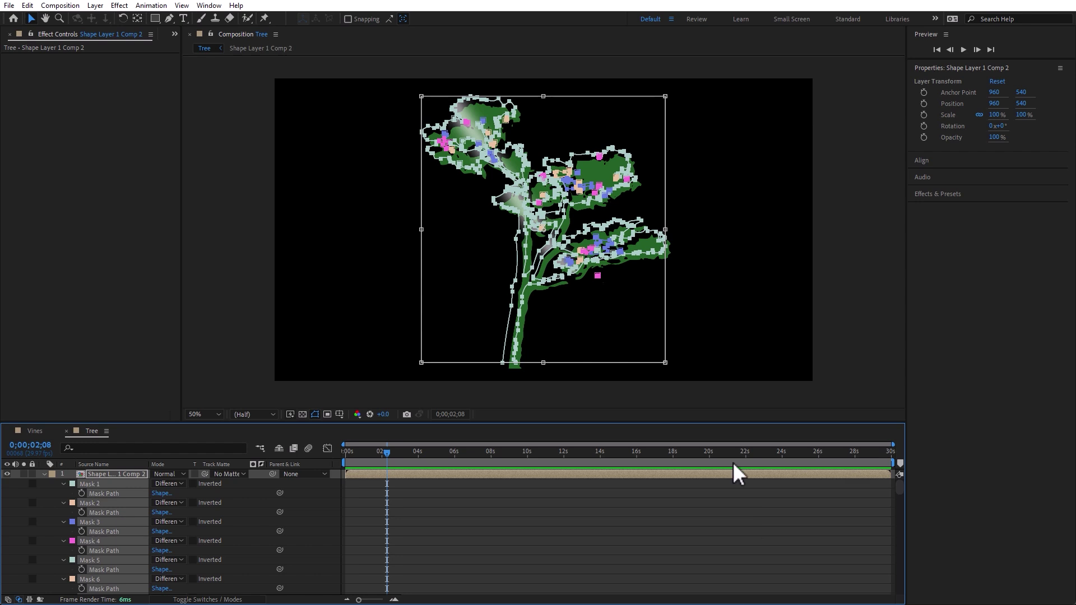
pyautogui.moveTo(578, 302); pyautogui.dragTo(580, 307)
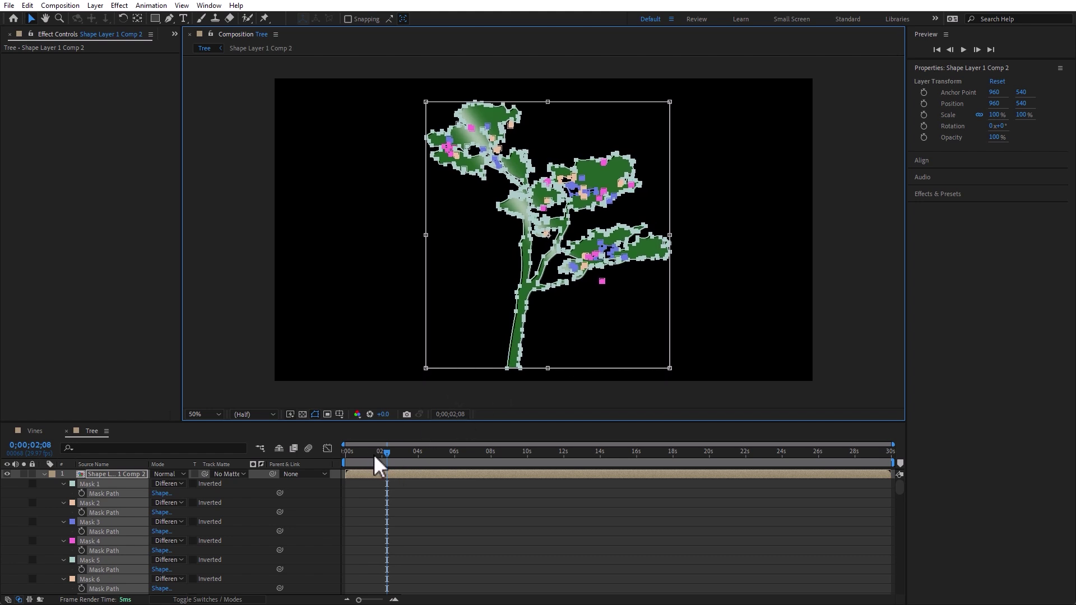
pyautogui.moveTo(374, 457); pyautogui.dragTo(85, 486)
pyautogui.click(43, 475)
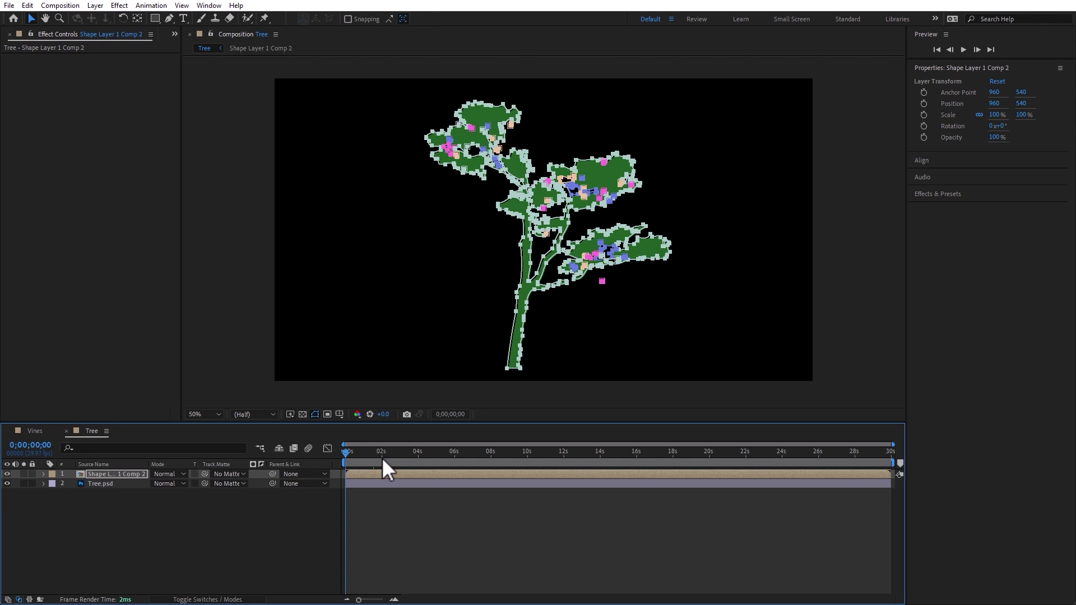
# - Preview the masked sheen, then delete the Shape Layer 1 Comp 2 layer
pyautogui.click(450, 550)
pyautogui.press('space')
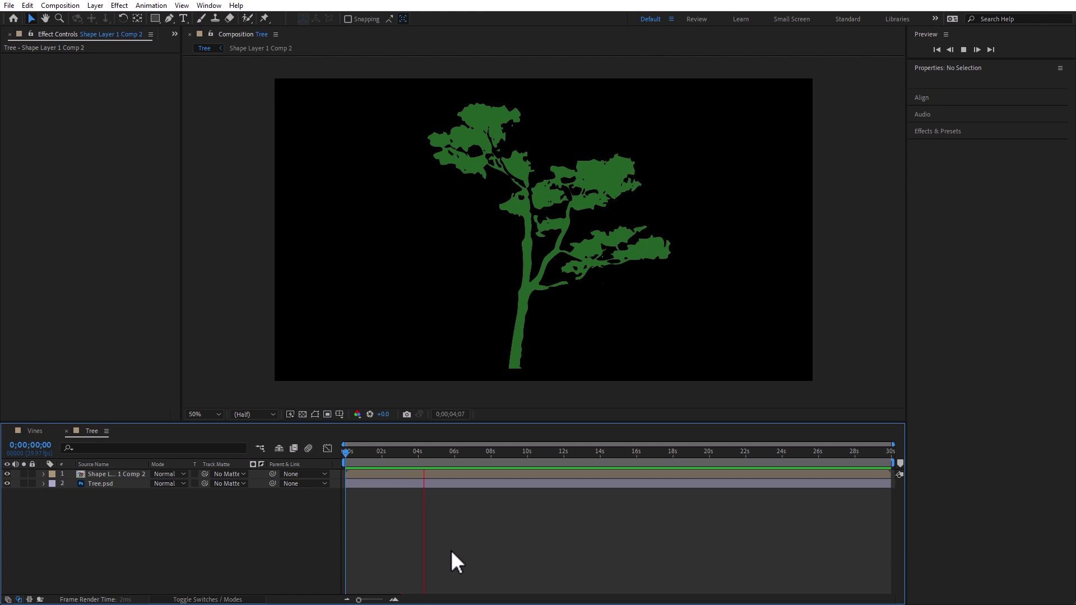
pyautogui.press('space')
pyautogui.click(126, 479)
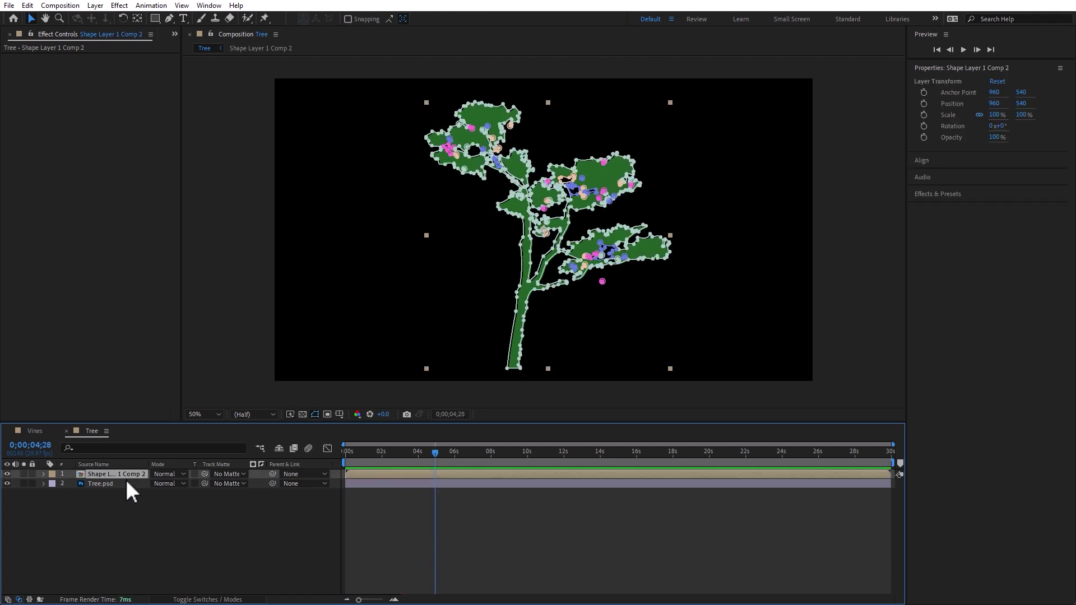
pyautogui.press('Delete')
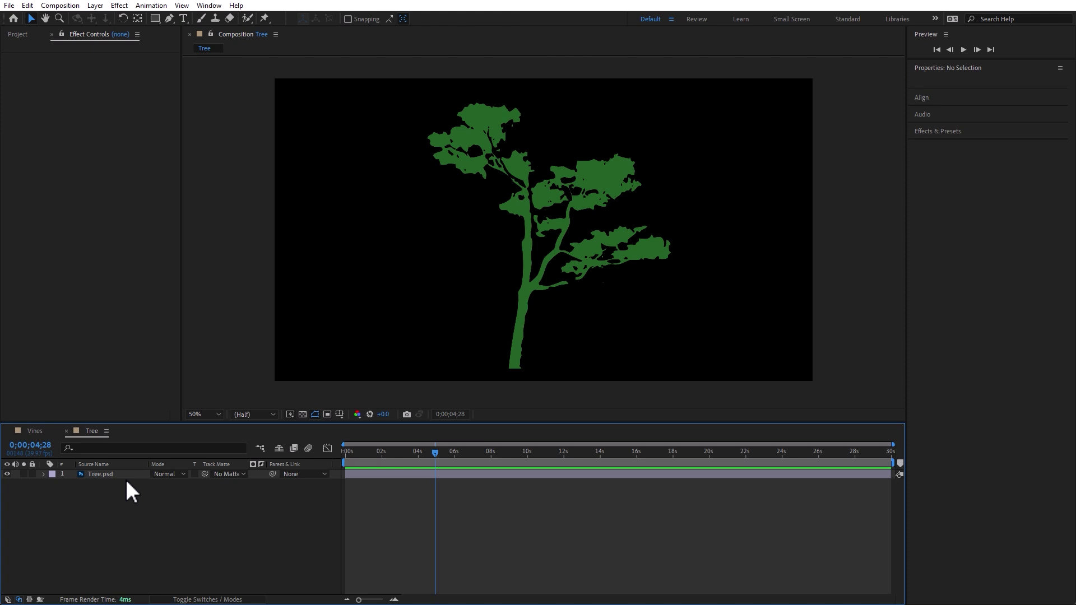
# - Add a black solid and apply a Lens Flare effect to it
pyautogui.hotkey('ctrl', 'y')
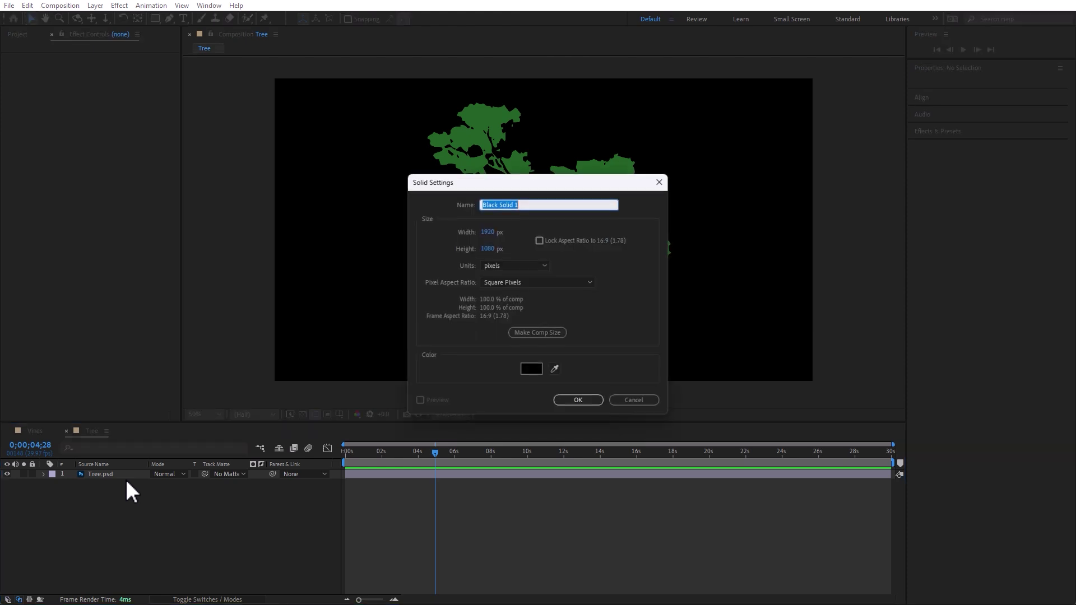
pyautogui.click(579, 400)
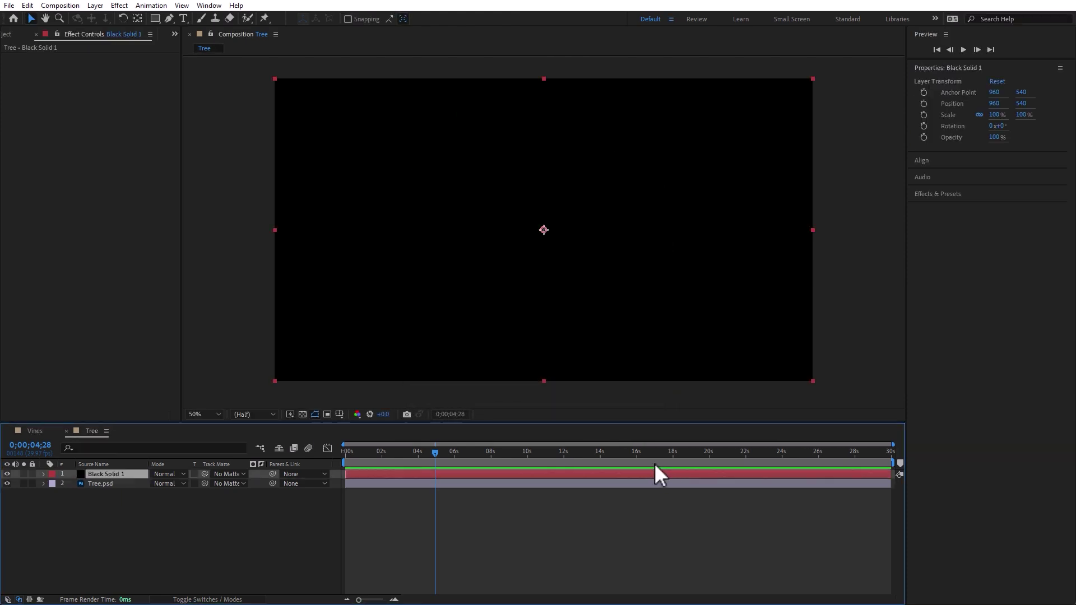
pyautogui.click(125, 4)
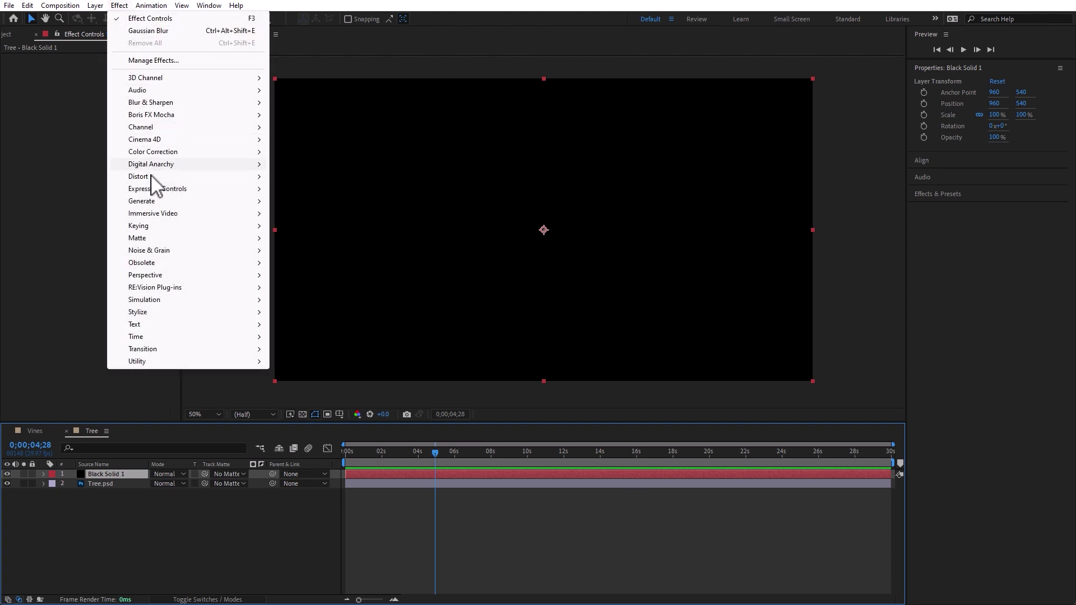
pyautogui.moveTo(155, 200)
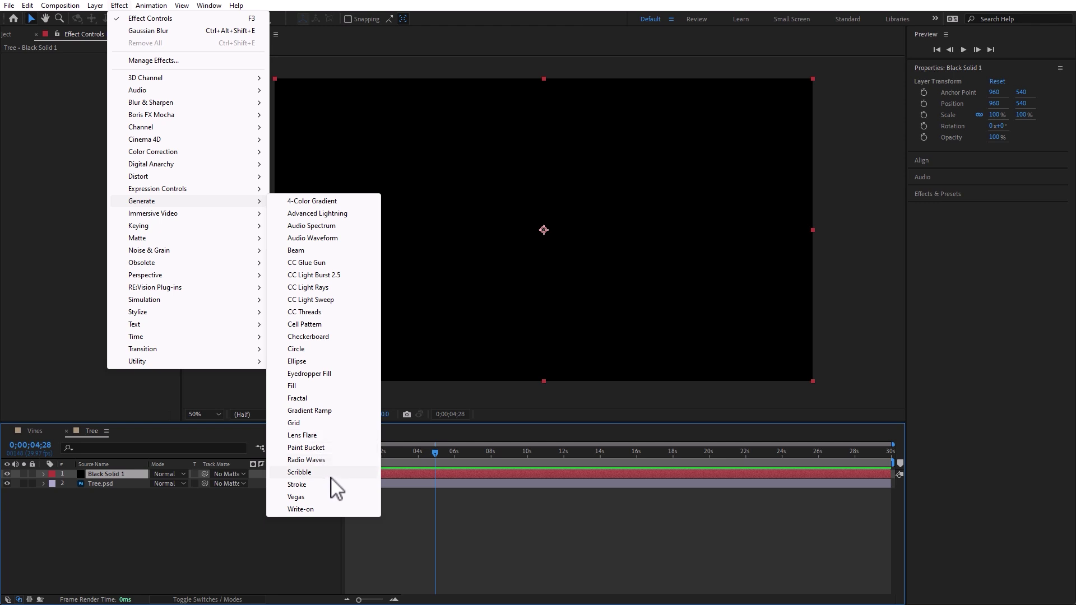
pyautogui.click(336, 435)
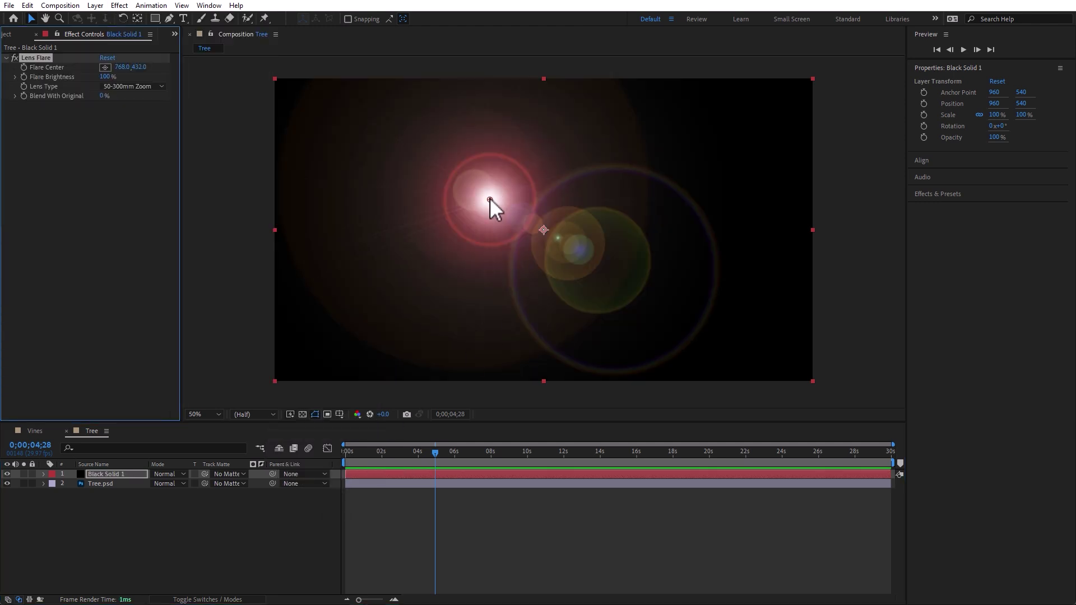
# - Keyframe Flare Center from 350,188 at 0s to 1752,958 at 3;14
pyautogui.moveTo(490, 198); pyautogui.dragTo(370, 130)
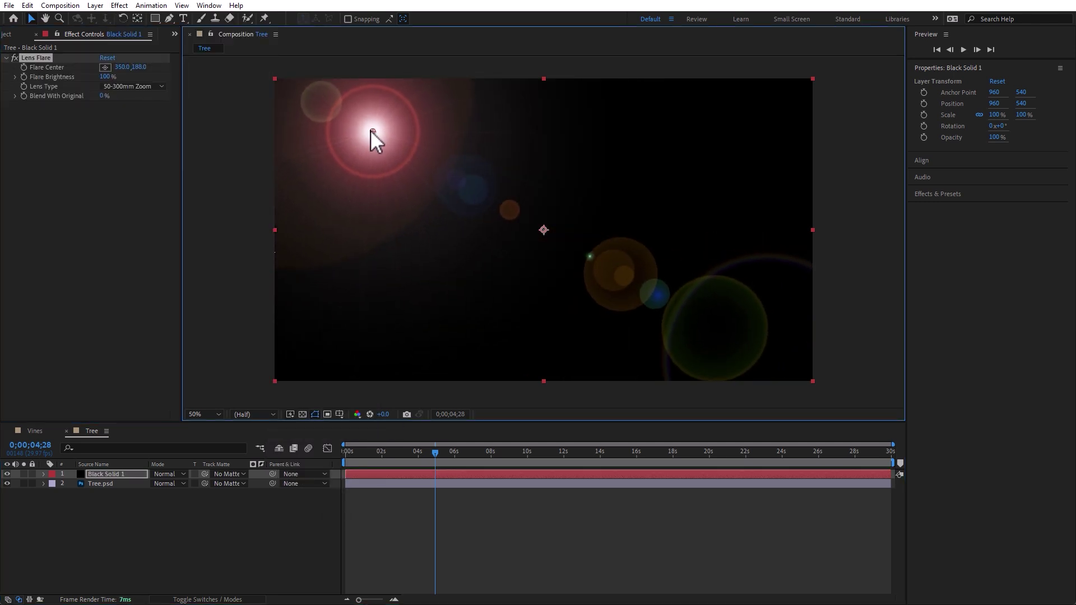
pyautogui.click(372, 453)
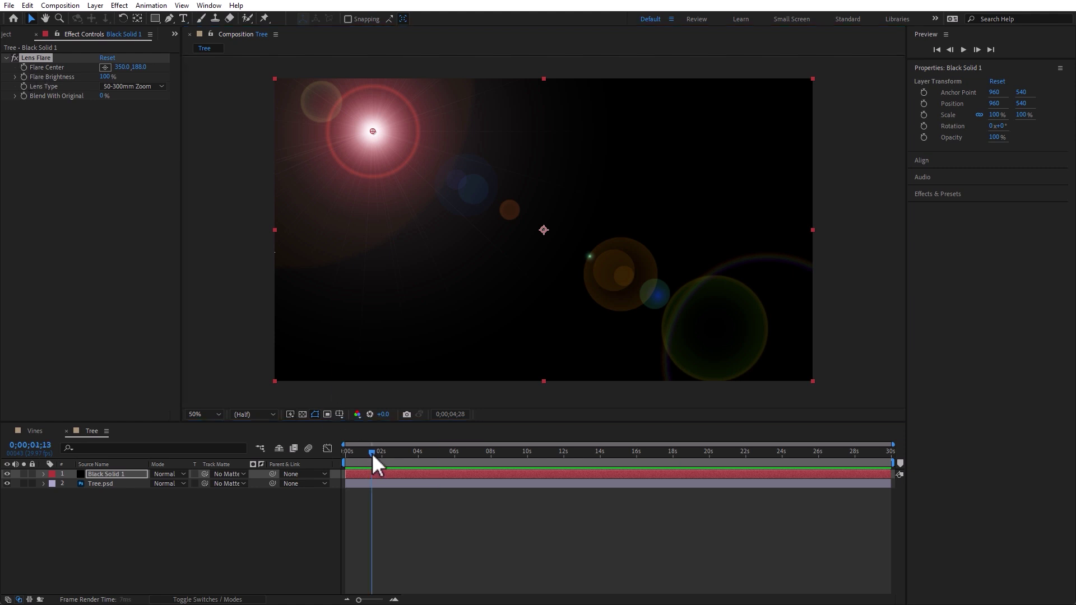
pyautogui.moveTo(372, 453); pyautogui.dragTo(337, 443)
pyautogui.click(26, 69)
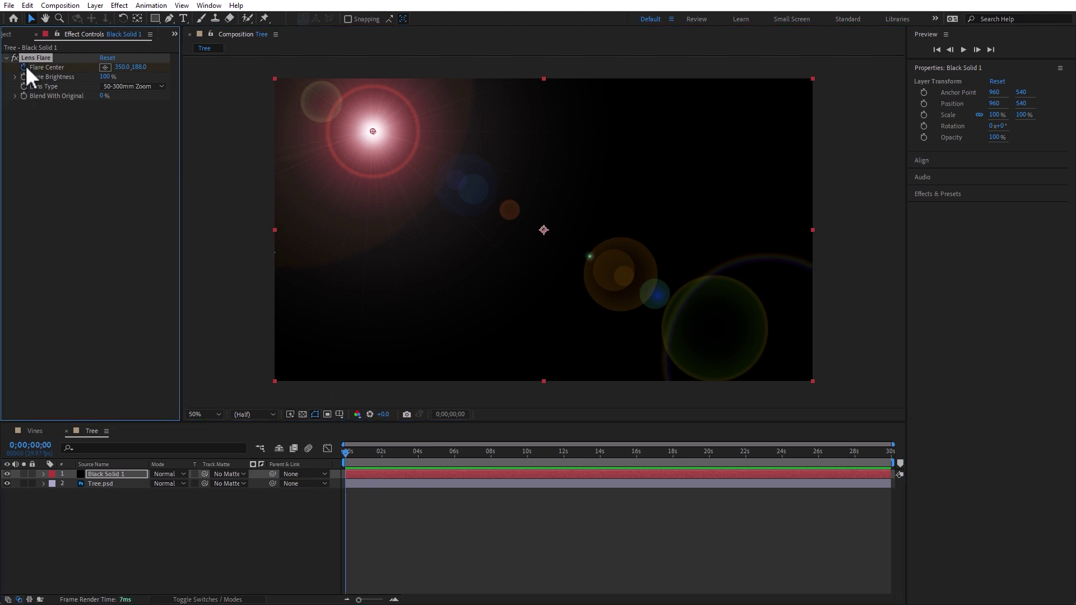
pyautogui.click(408, 452)
pyautogui.moveTo(371, 129); pyautogui.dragTo(768, 344)
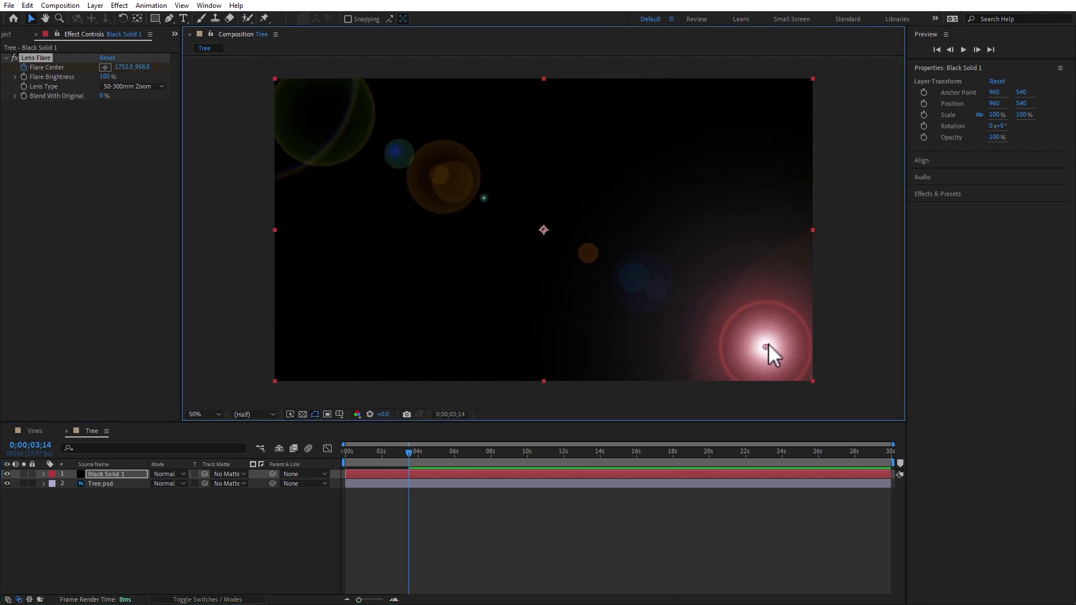
pyautogui.click(112, 473)
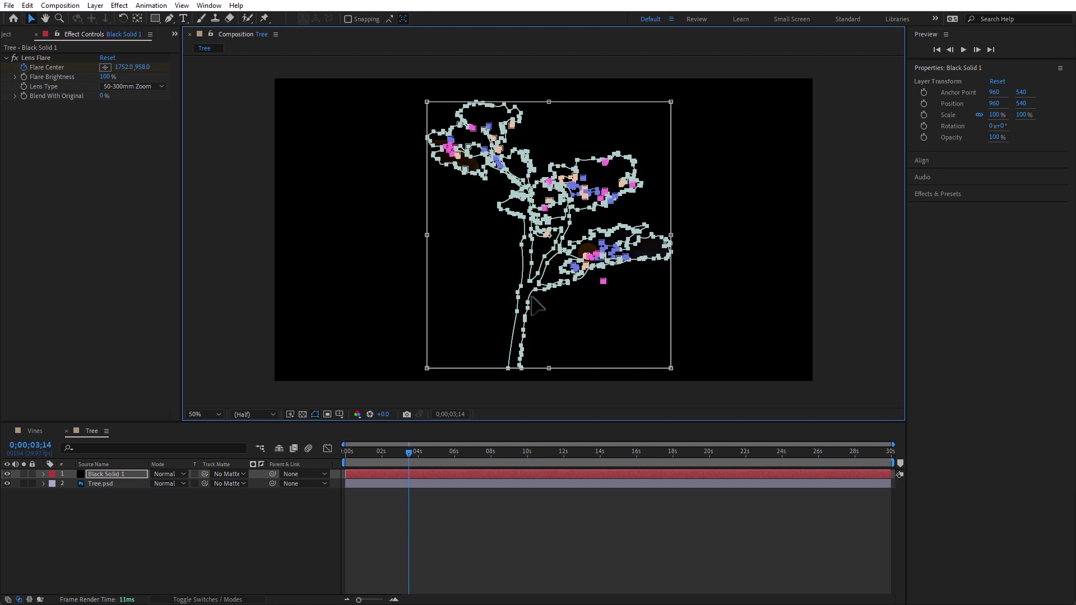
# - Set Black Solid 1's blending mode to Screen
pyautogui.click(242, 552)
pyautogui.click(173, 475)
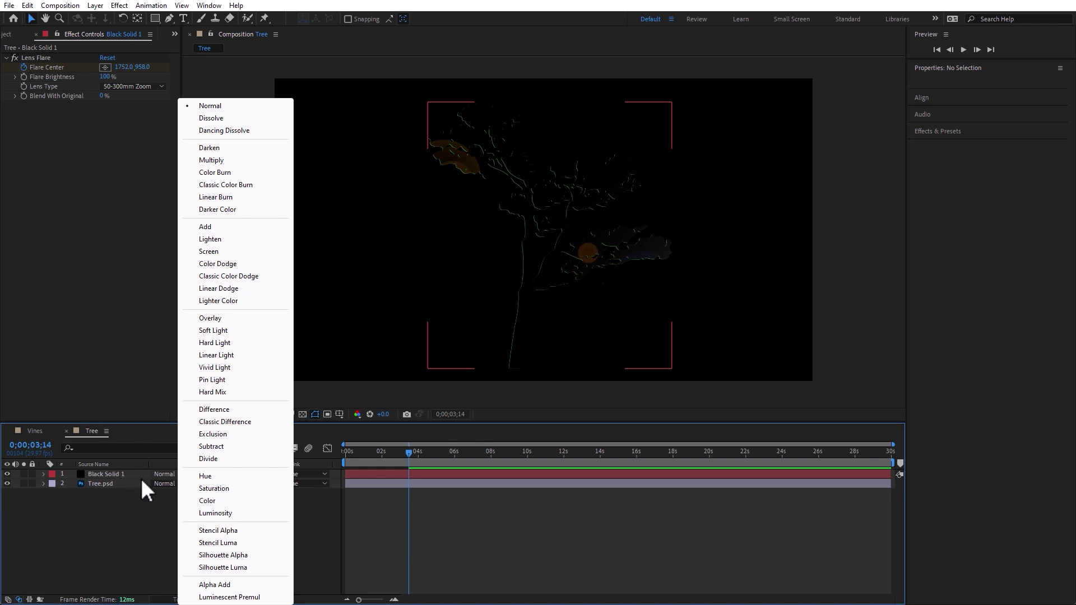
pyautogui.click(251, 253)
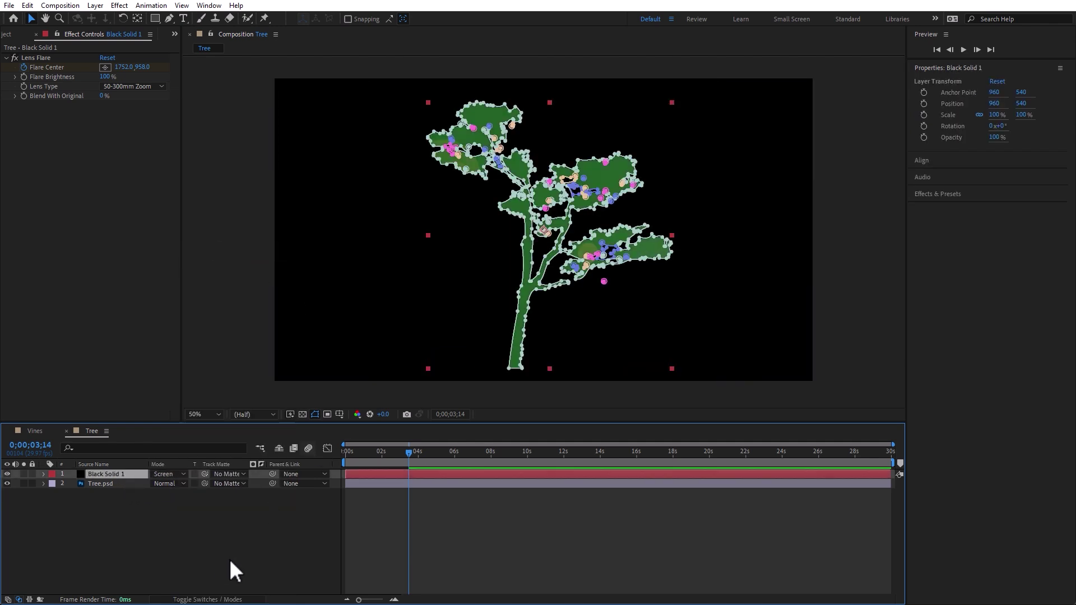
pyautogui.click(249, 552)
pyautogui.press('Home')
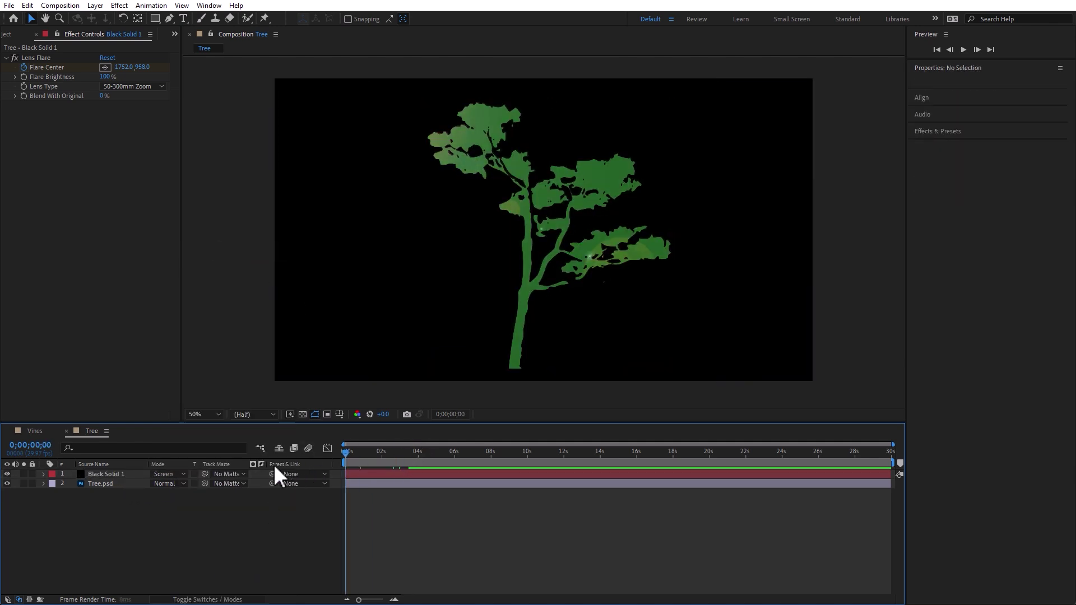
pyautogui.press('space')
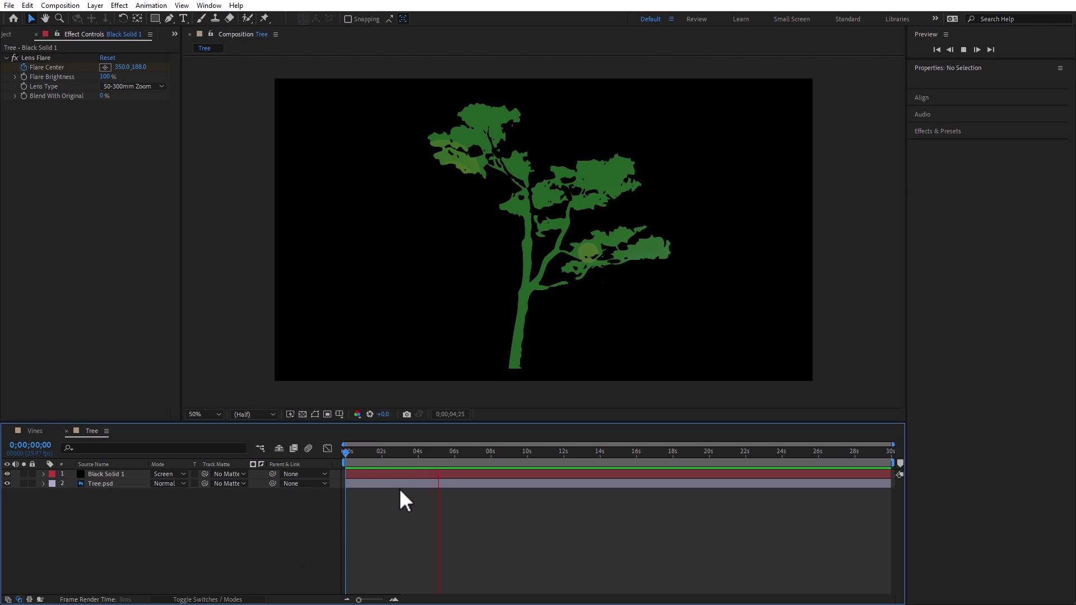
pyautogui.press('space')
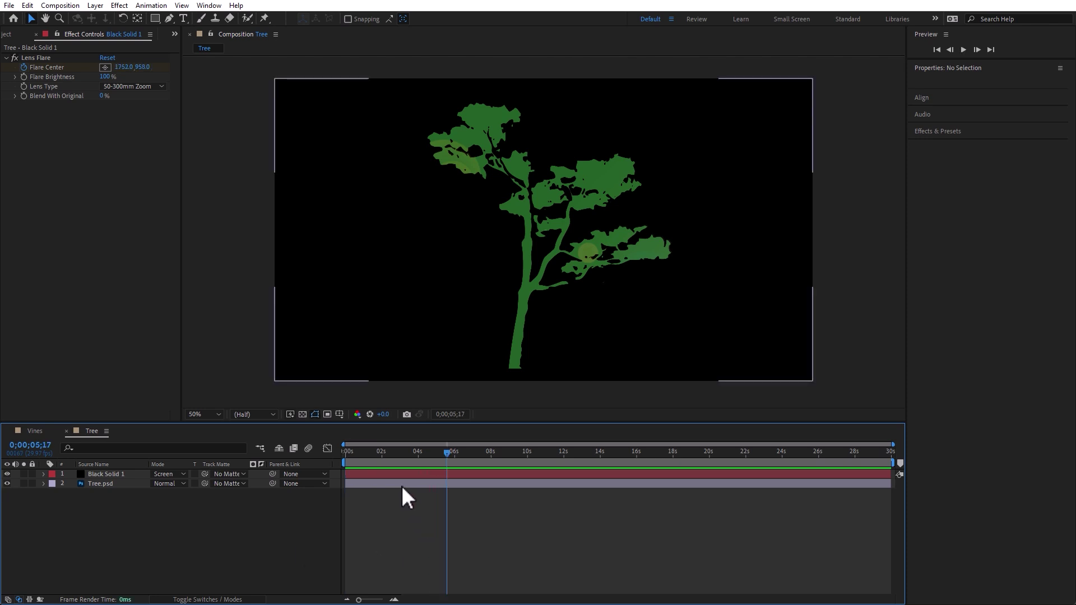